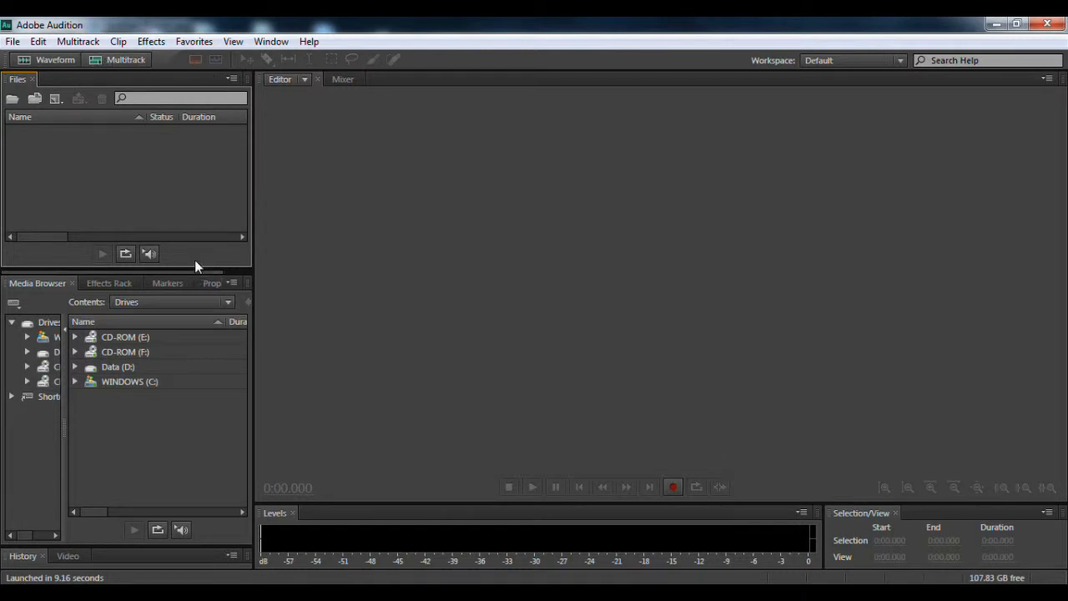
- Create a multitrack session named "Gun Mixing" with the default 48000 Hz, 32-bit float, stereo settings
left_click(128, 61)
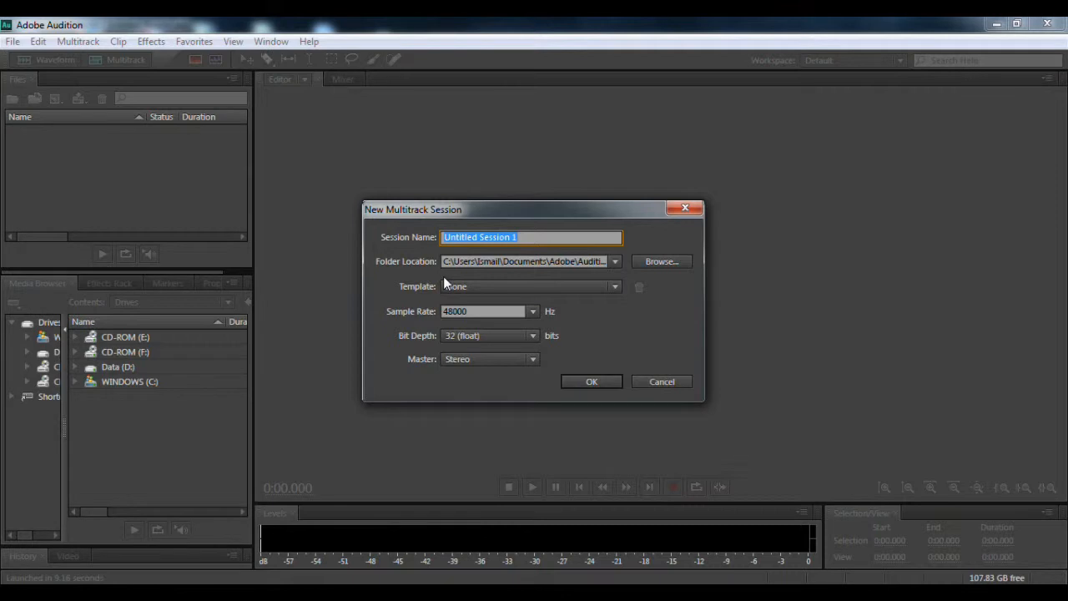
type("Gun Mixing")
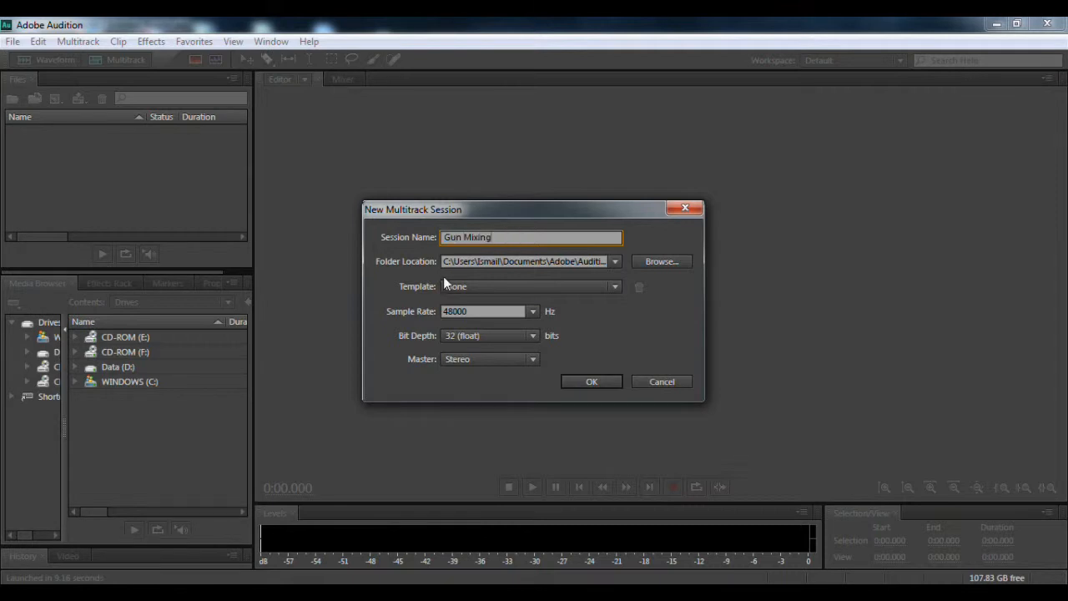
key("Return")
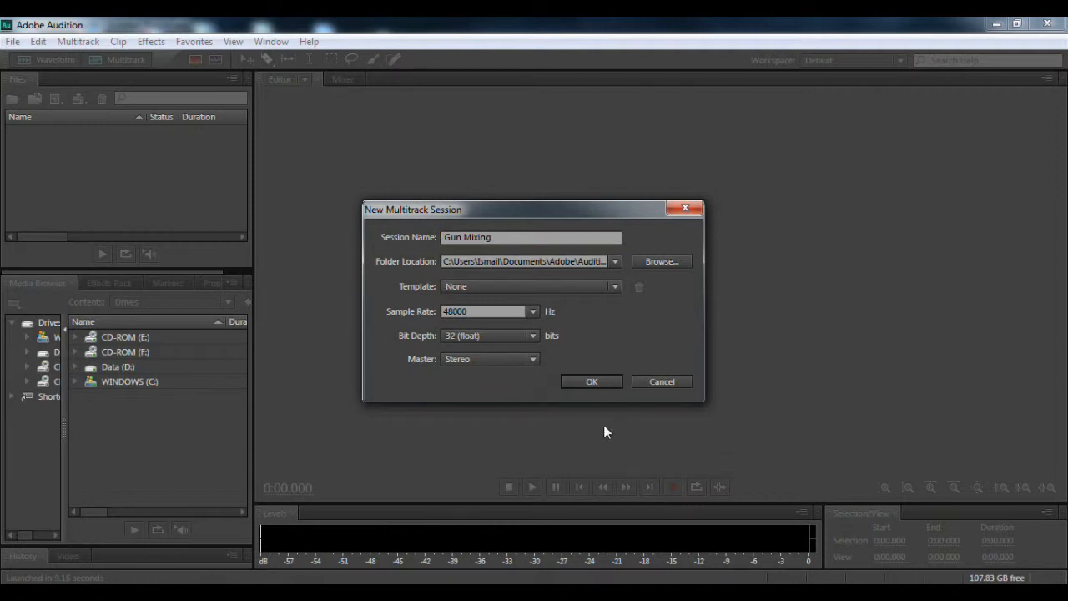
left_click(593, 382)
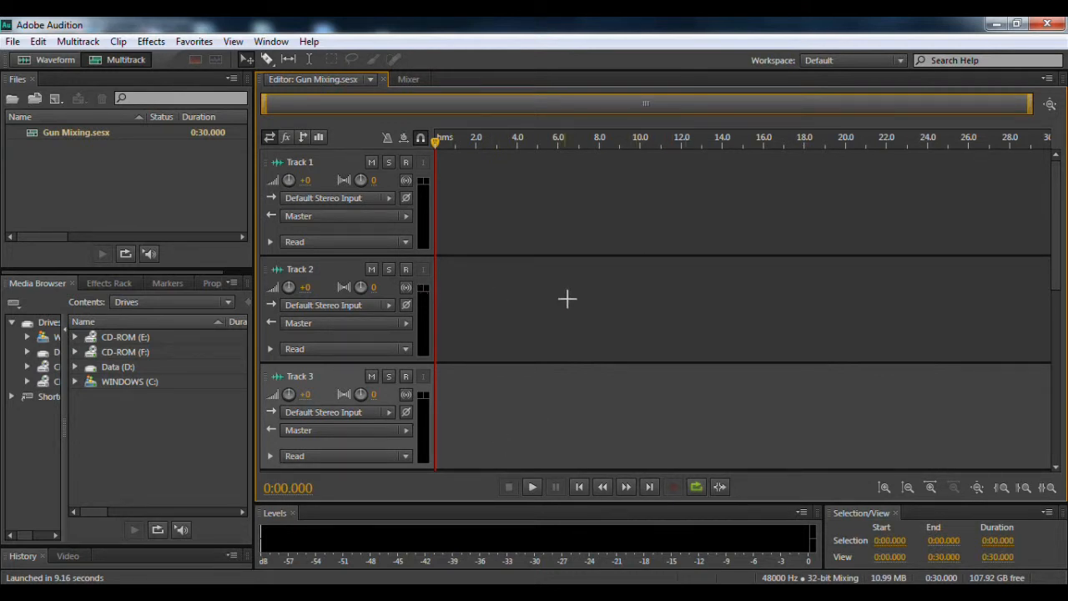
- Look over the session's empty tracks down to the Master track
scroll(643, 285, "down", 3)
scroll(387, 325, "down", 6)
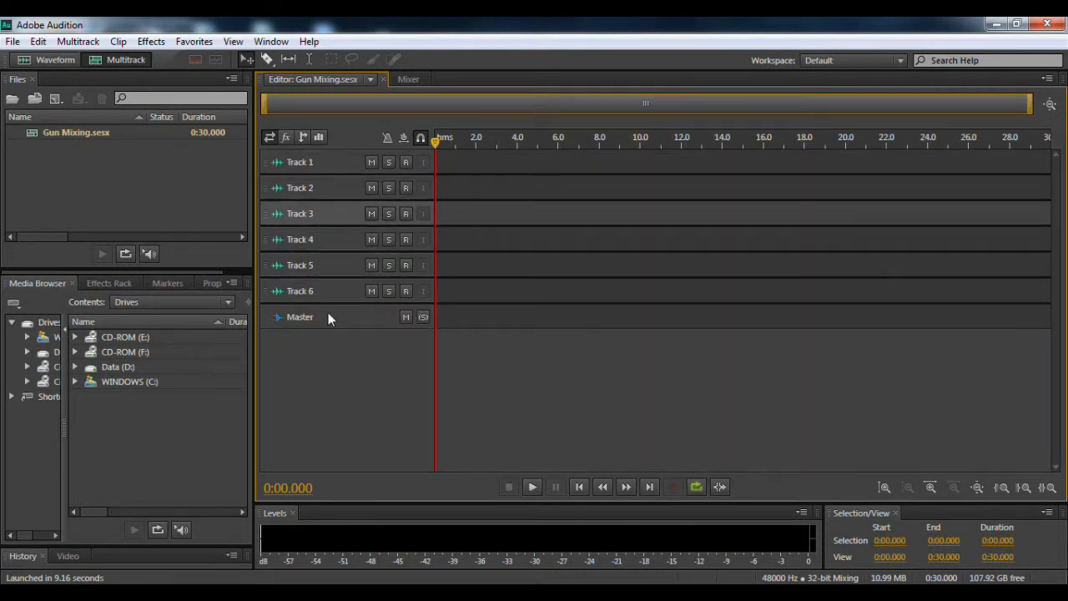
scroll(369, 323, "up", 6)
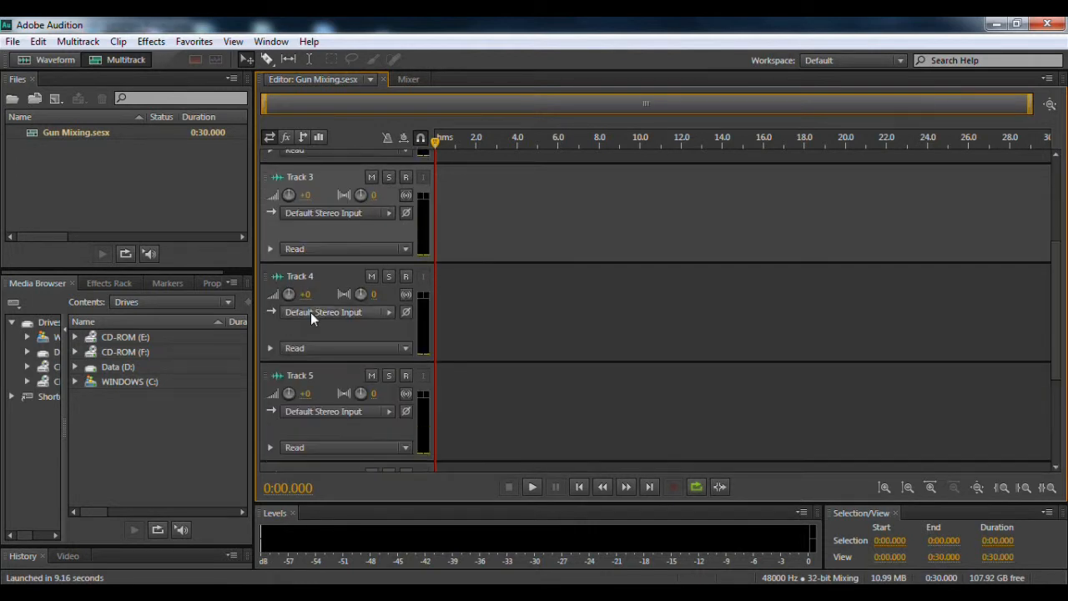
scroll(311, 318, "up", 4)
scroll(341, 292, "down", 2)
scroll(941, 266, "down", 1)
scroll(941, 266, "up", 4)
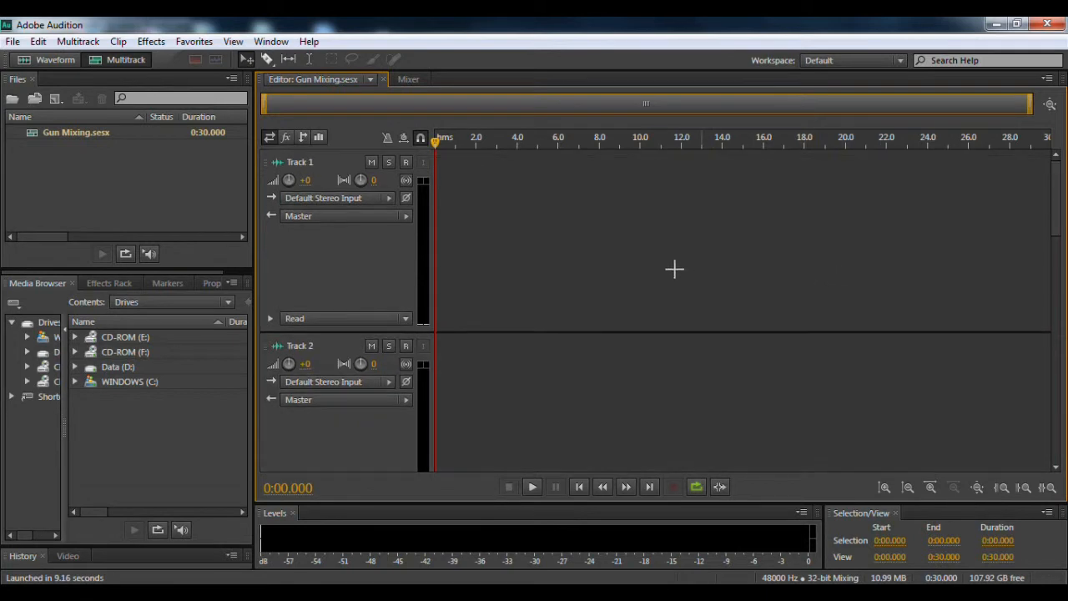
- Start a file import and browse from the desktop to Sound Pack, Sound Effects Pack, 04-Guns
left_click(13, 41)
mouse_move(105, 327)
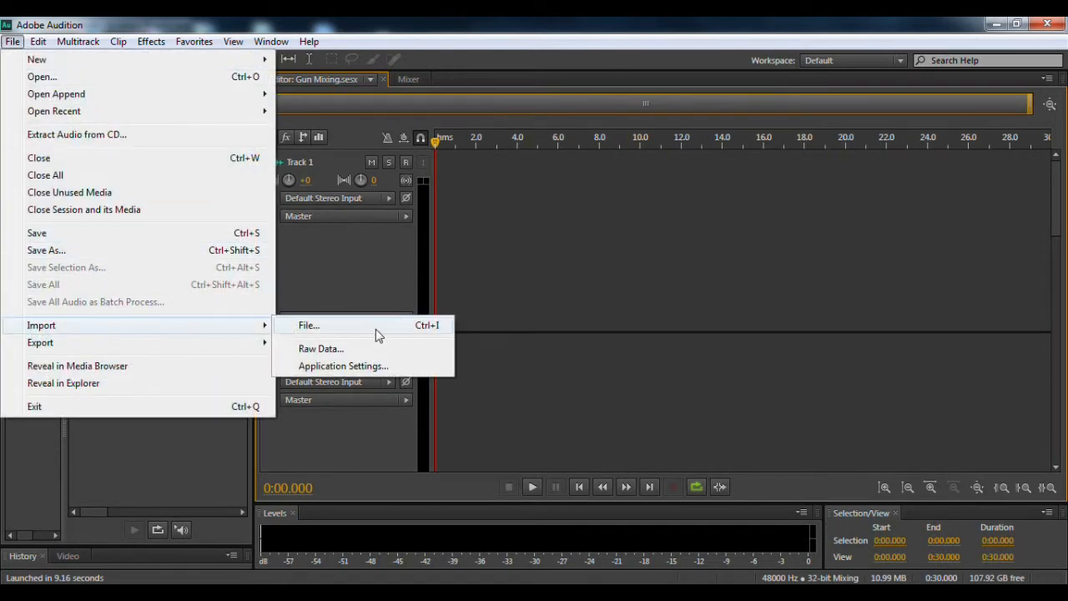
left_click(375, 327)
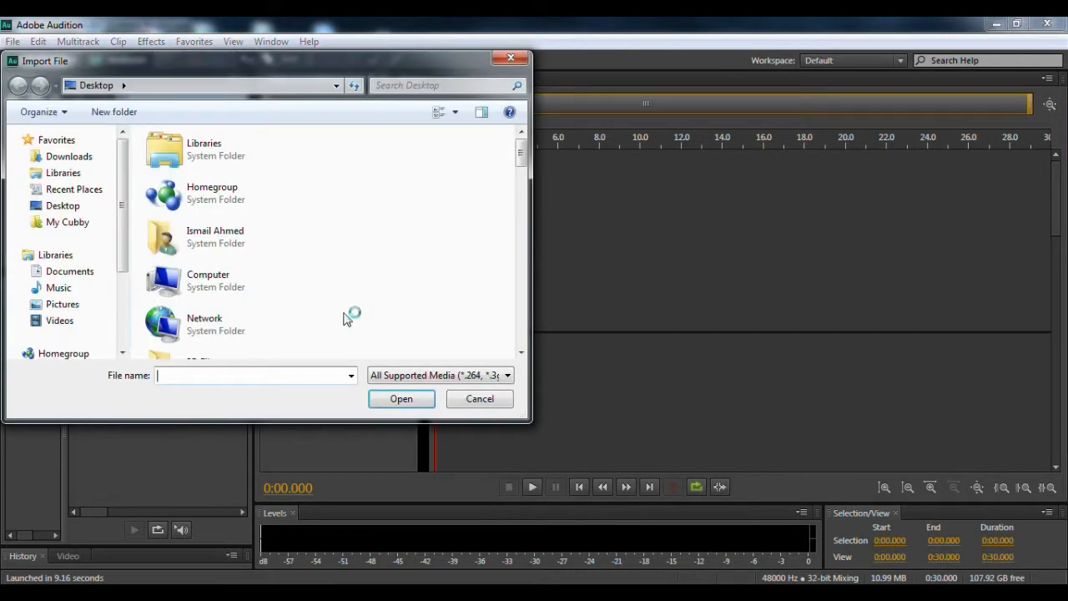
scroll(234, 241, "down", 3)
scroll(232, 229, "down", 10)
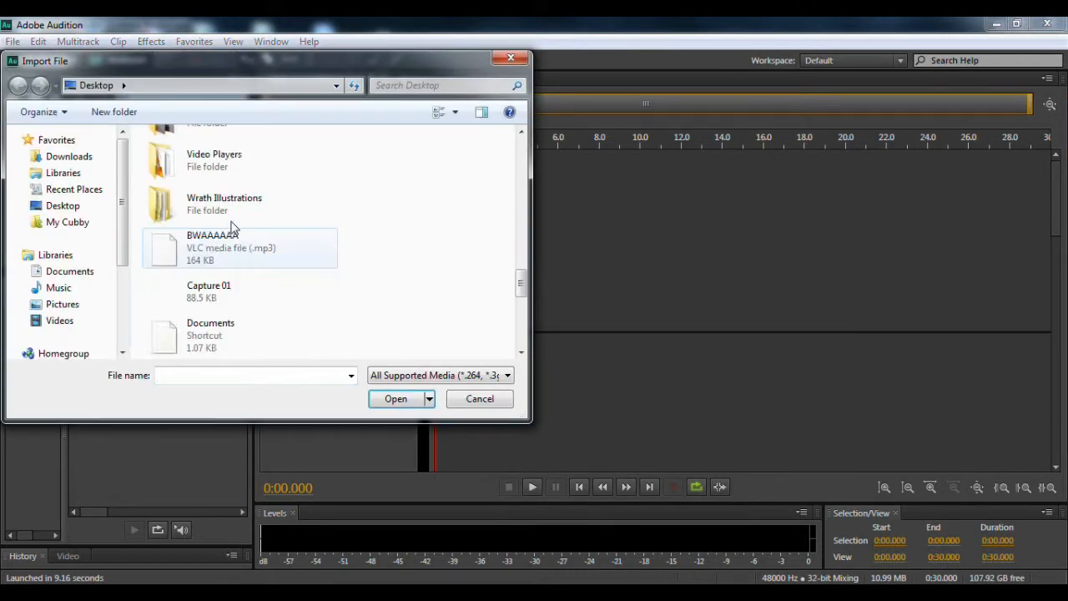
scroll(234, 220, "up", 5)
double_click(232, 158)
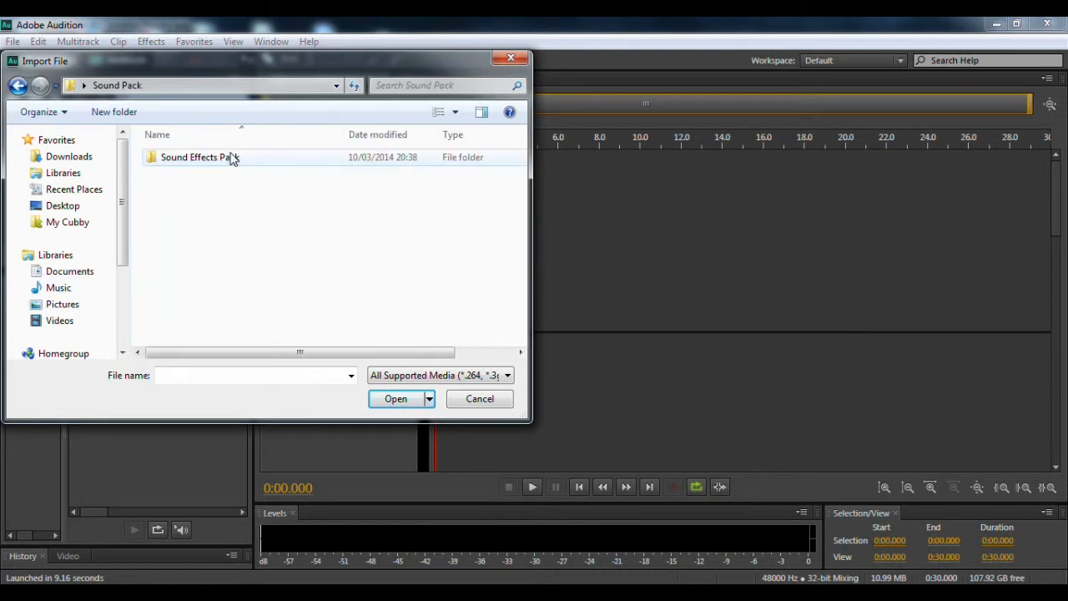
double_click(229, 158)
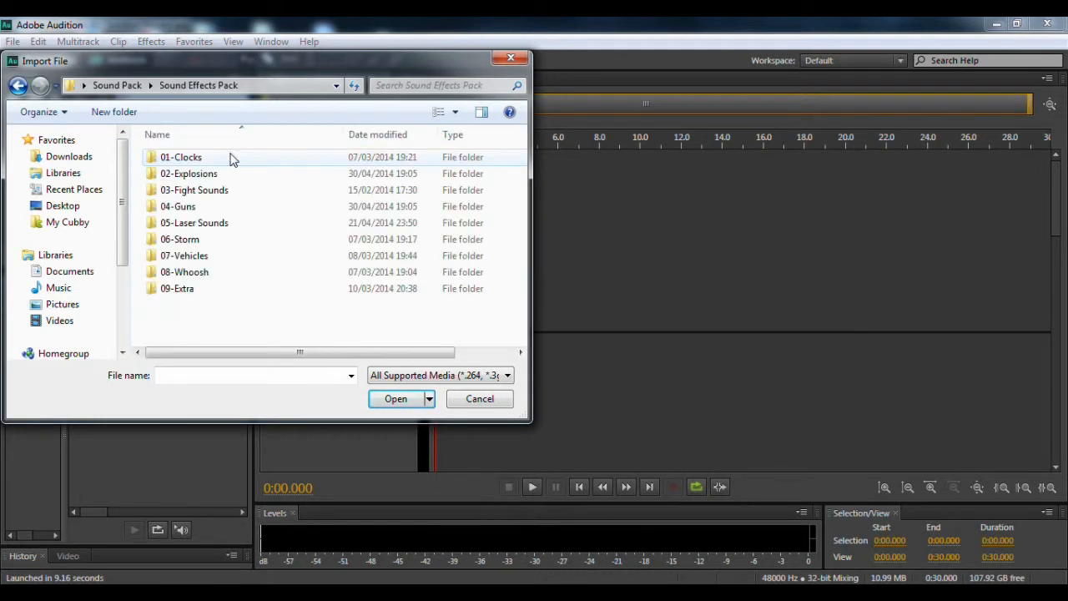
double_click(221, 209)
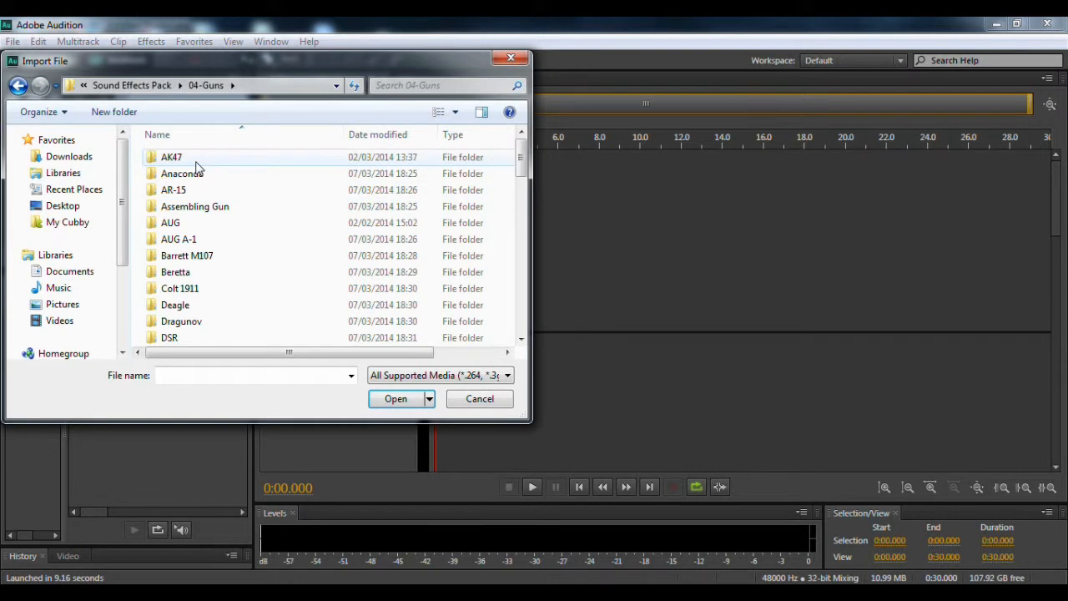
- Import AUG 5 Shots.mp3 from the AUG folder into the session's files
double_click(185, 223)
left_click_drag(209, 55, 209, 28)
left_click_drag(172, 133, 236, 133)
double_click(236, 131)
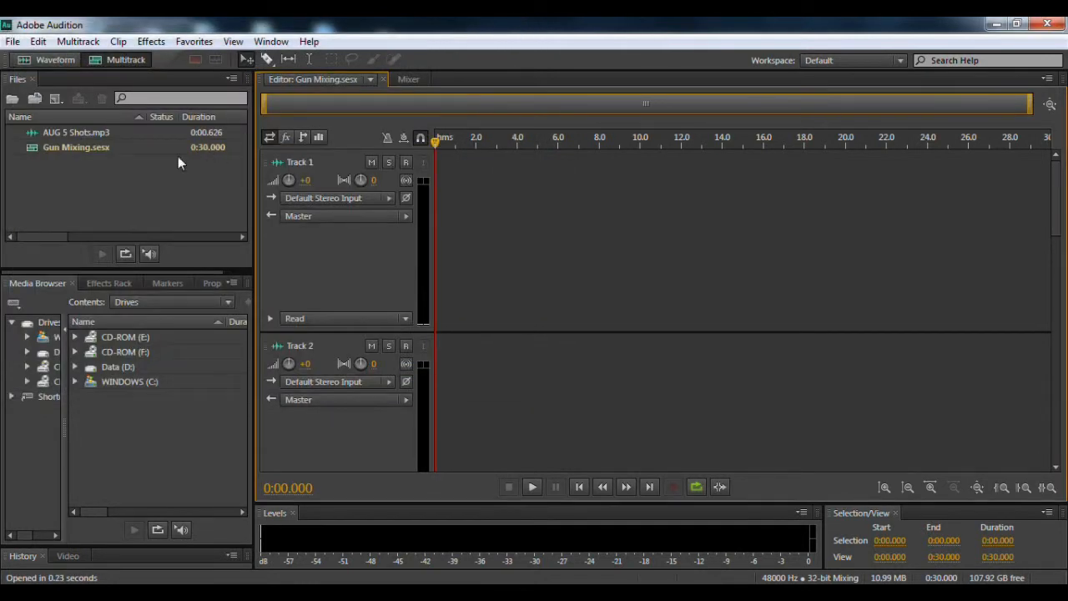
- Place AUG 5 Shots.mp3 at the start of Track 1, accepting a copy conformed to the session's sample rate
left_click_drag(81, 131, 437, 223)
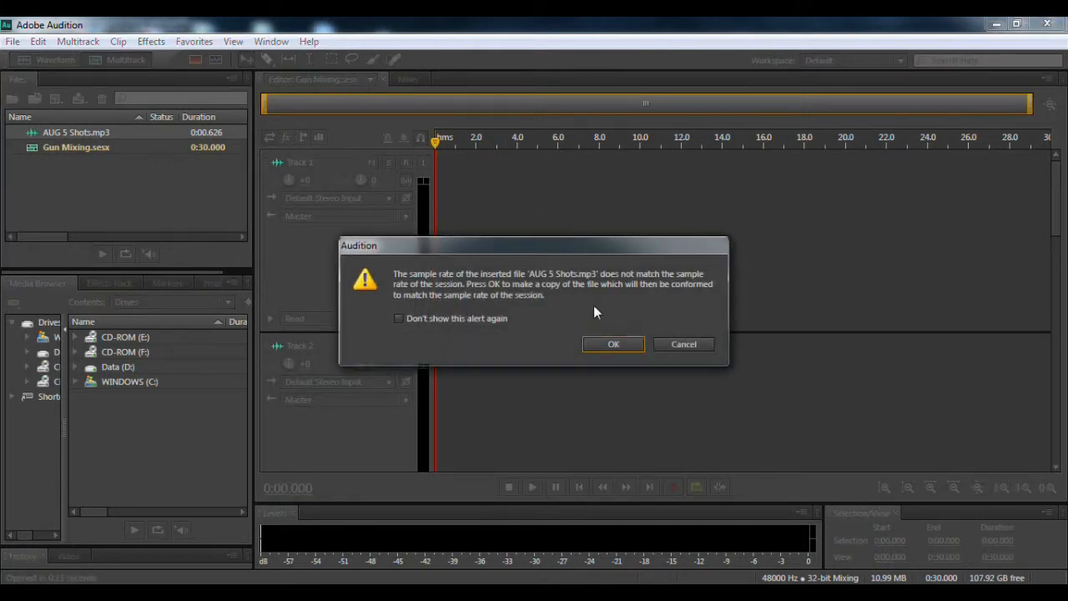
left_click(611, 346)
scroll(446, 207, "up", 2)
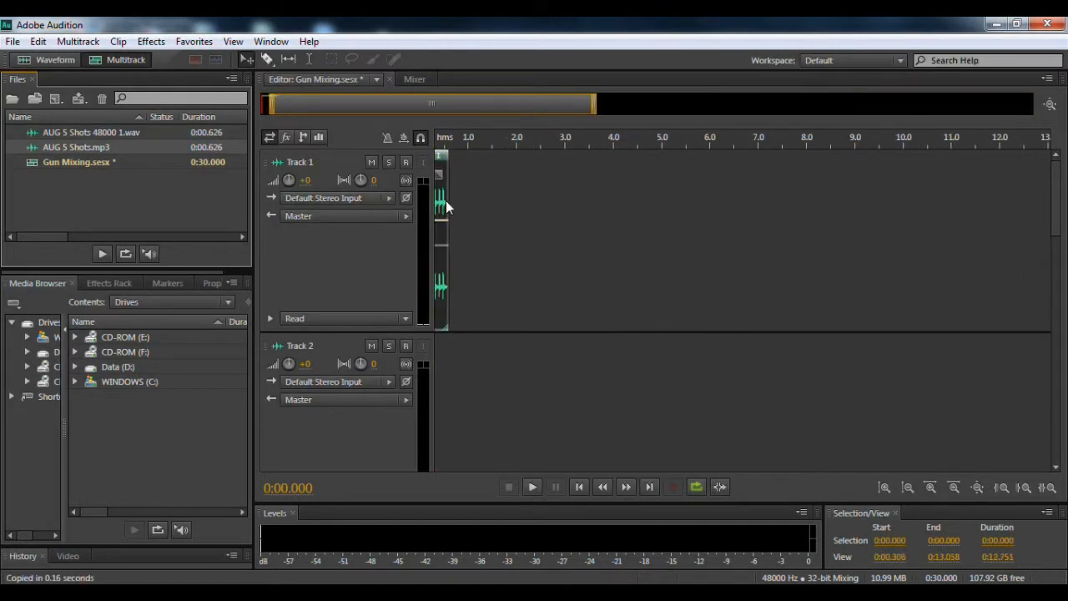
left_click_drag(424, 101, 325, 95)
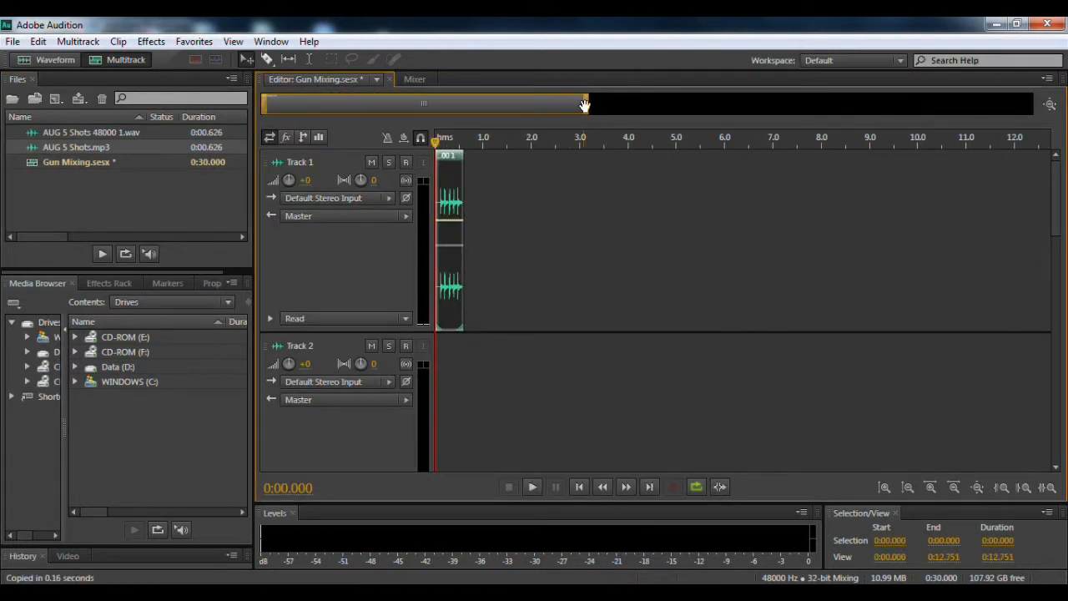
left_click_drag(585, 107, 294, 106)
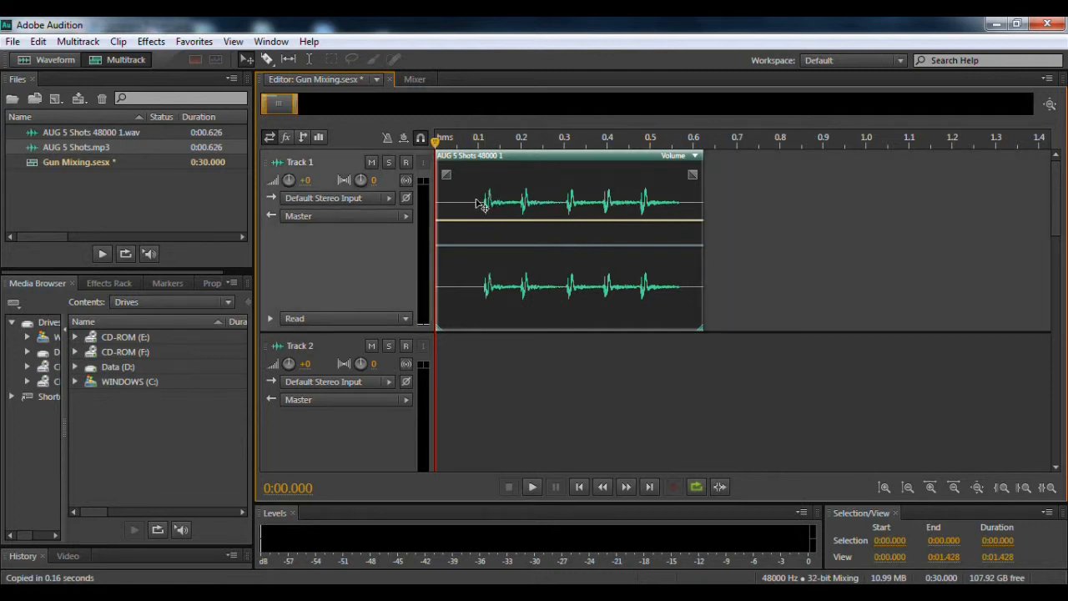
- Copy the gunshot clip from Track 1 and paste it at the start of Track 2
right_click(483, 227)
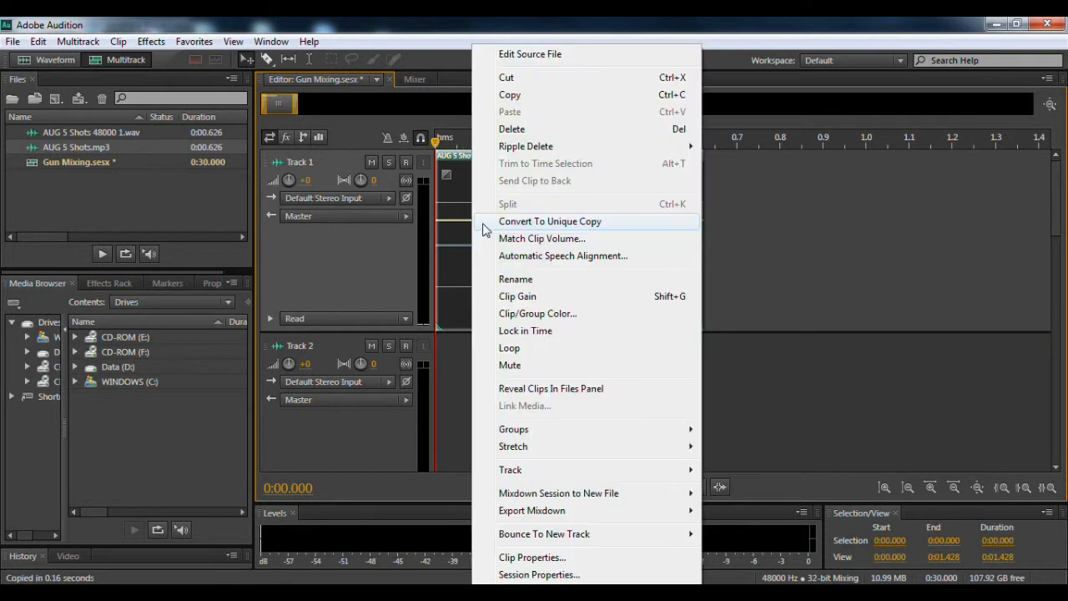
left_click(510, 94)
right_click(533, 399)
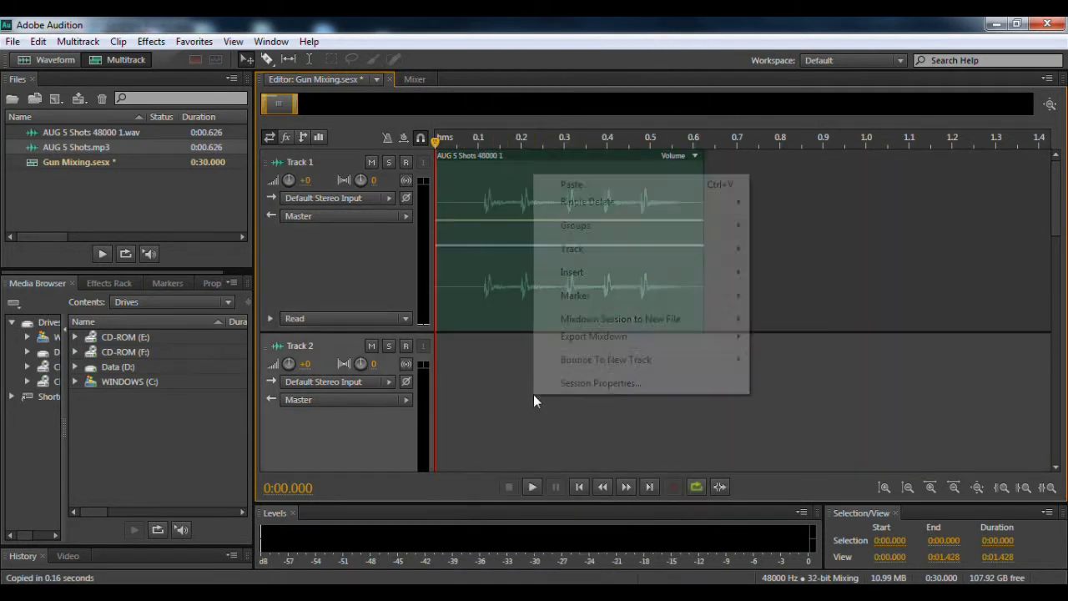
left_click(574, 184)
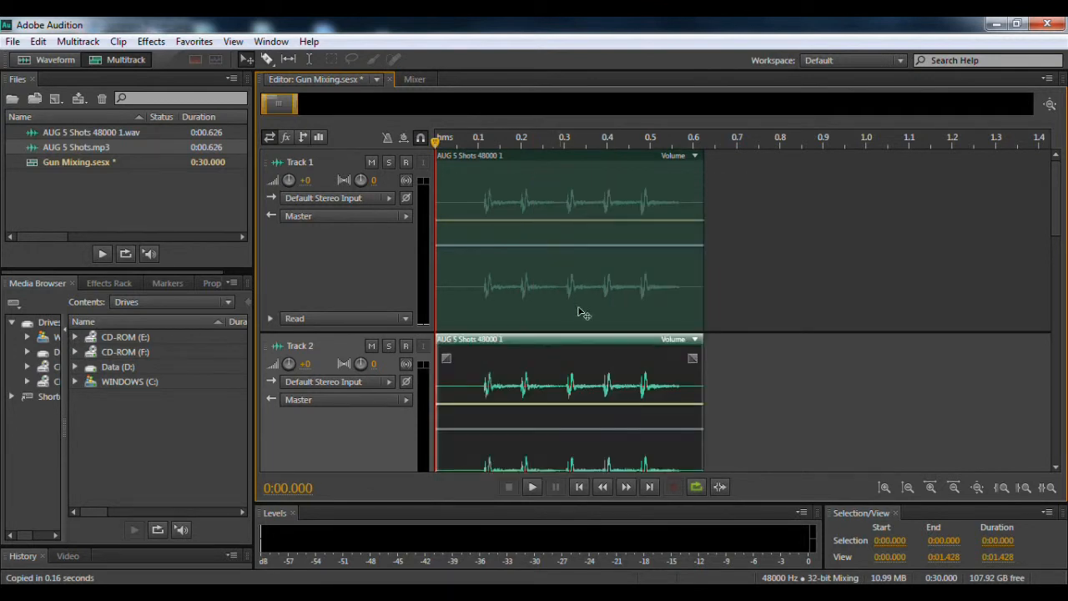
- Trim both ends of the Track 2 clip so that only the first gunshot remains
scroll(482, 355, "down", 3)
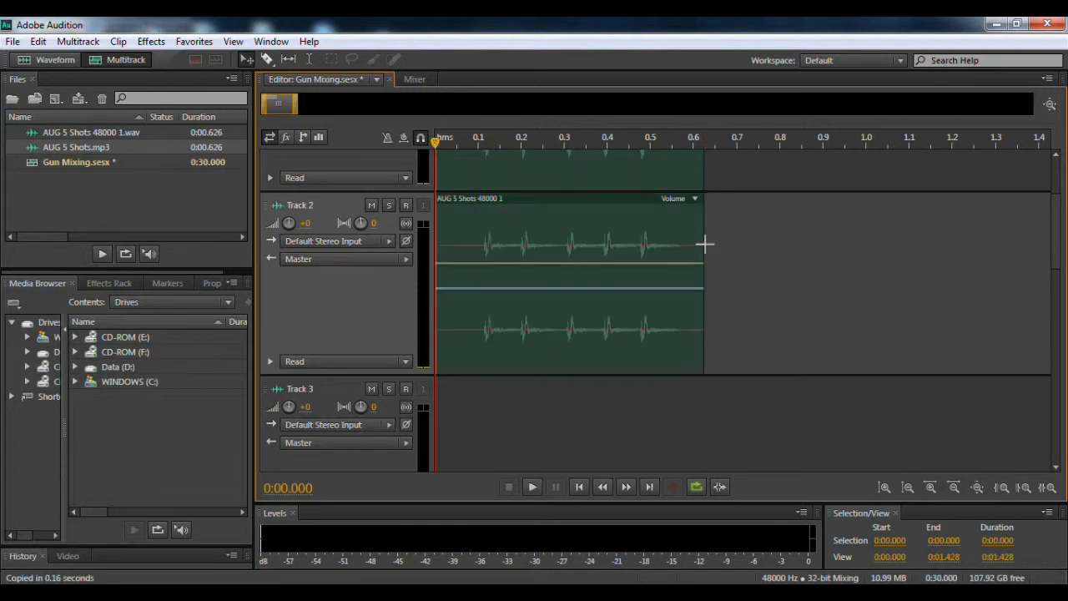
left_click_drag(703, 241, 503, 244)
left_click_drag(437, 243, 472, 244)
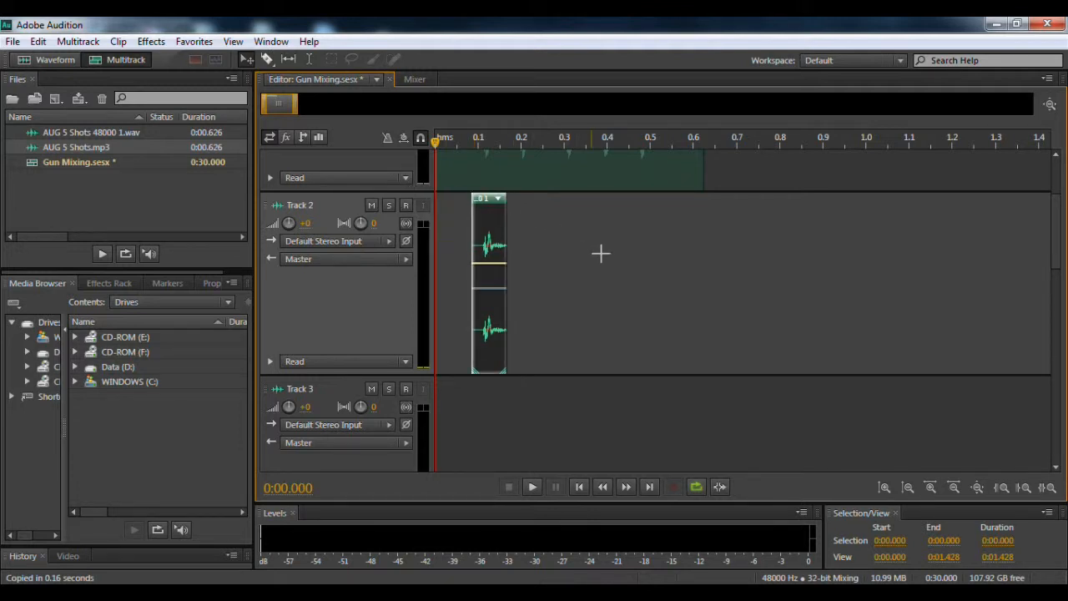
- Move the single-shot clip on Track 2 to start at about 0.52 s and save the session
scroll(601, 253, "up", 3)
left_click_drag(488, 342, 668, 345)
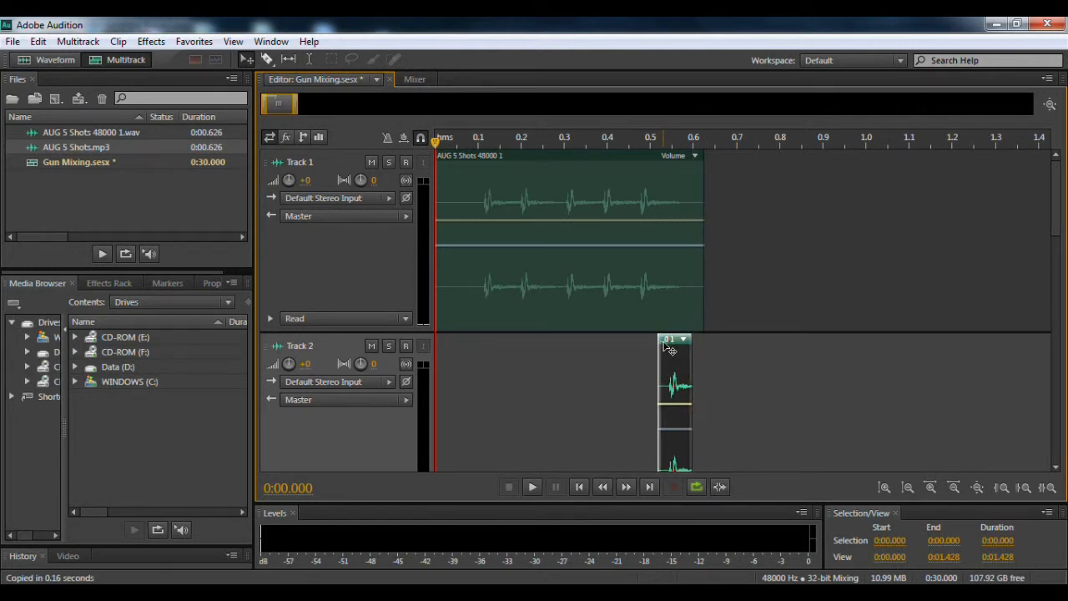
scroll(680, 338, "down", 2)
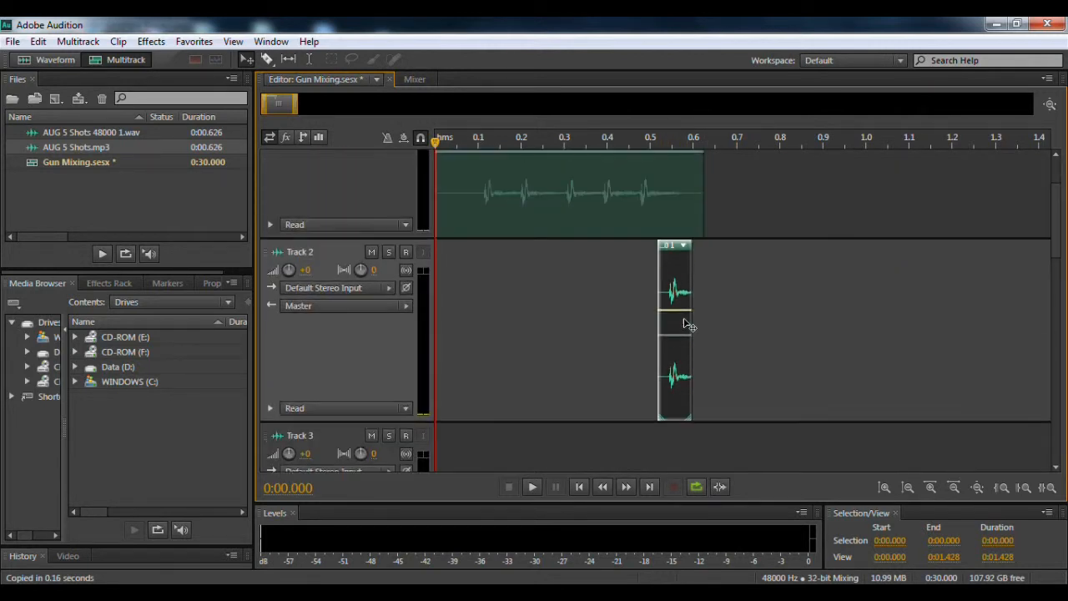
key("ctrl+s")
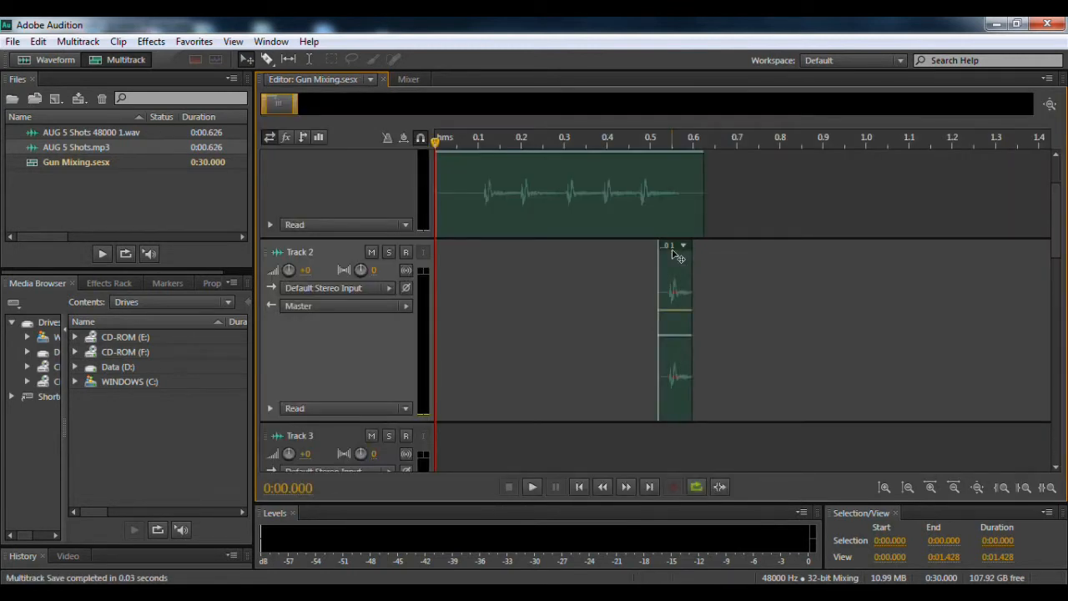
- Duplicate the single-shot clip on Track 2 and place the copy at about 0.58 s, slightly overlapping the original
right_click(680, 247)
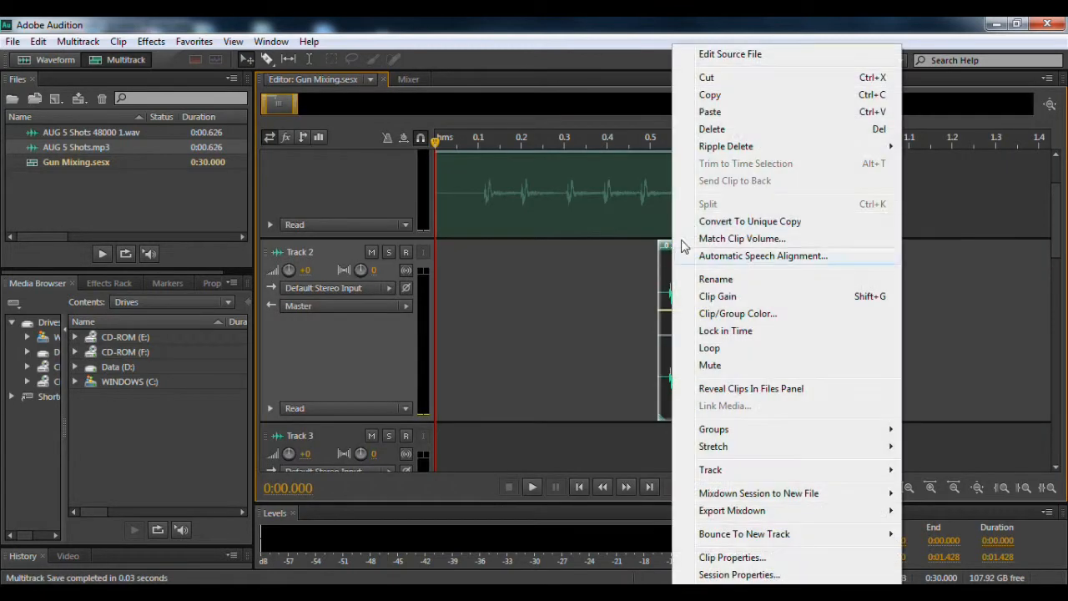
left_click(709, 94)
right_click(681, 247)
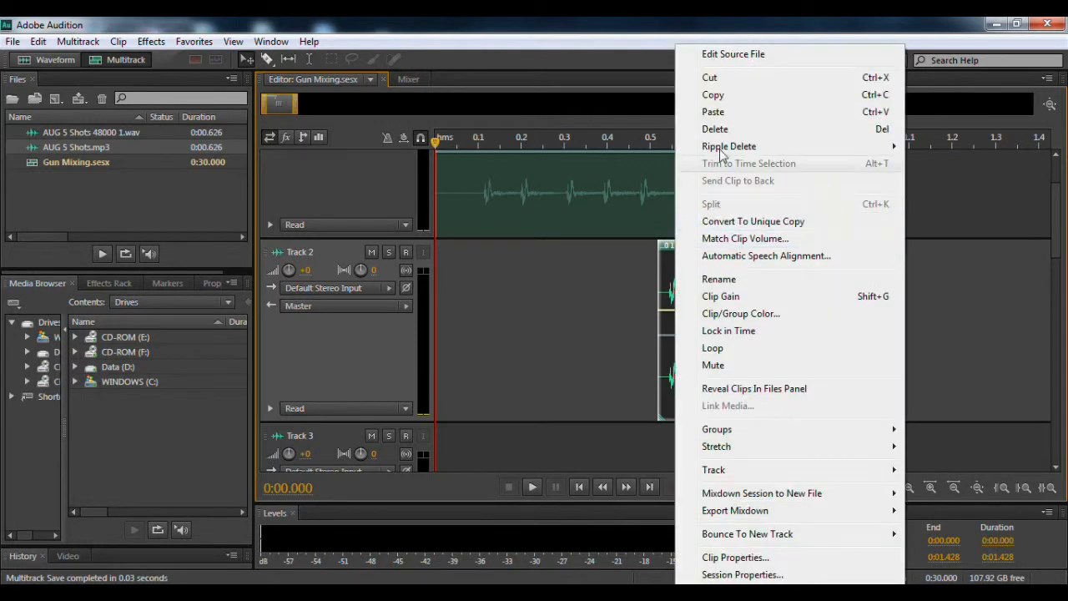
left_click(729, 112)
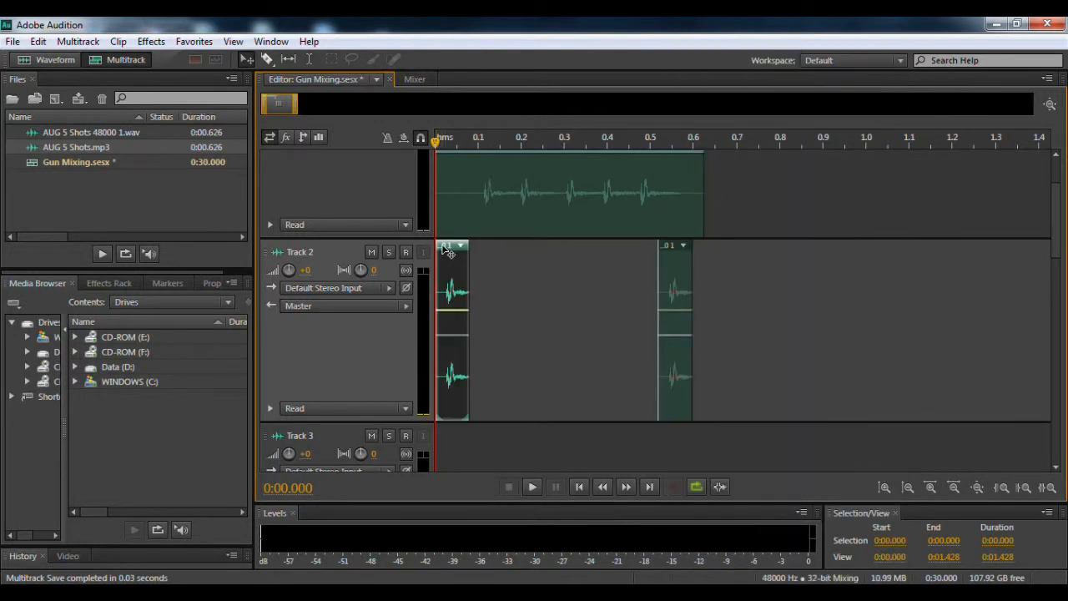
left_click_drag(446, 252, 701, 260)
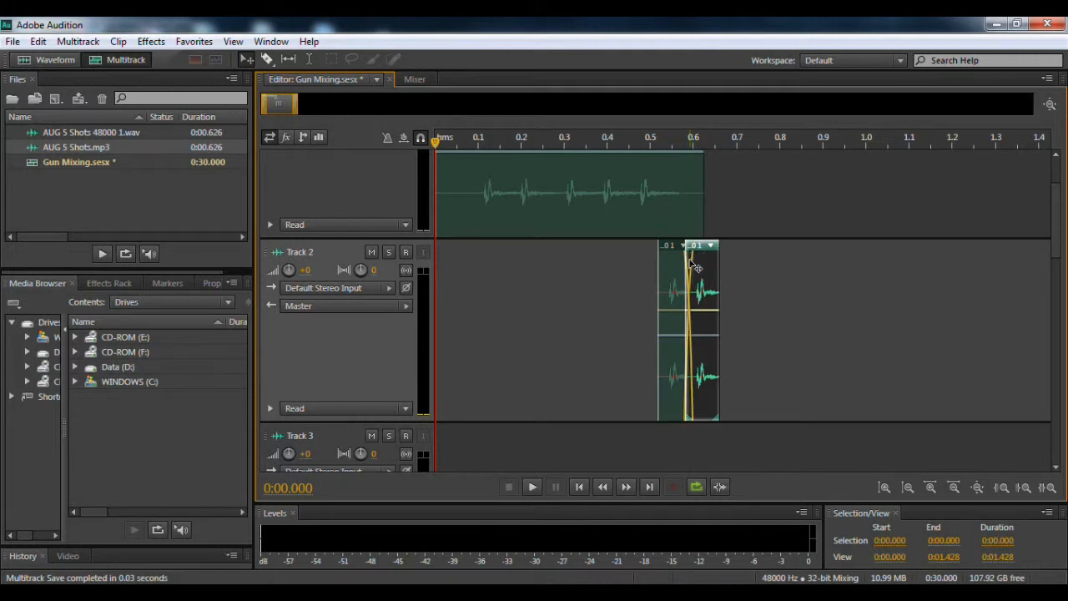
- Paste another copy of the single-shot clip on Track 2 and move it to start at 0.7 s
scroll(696, 271, "up", 1)
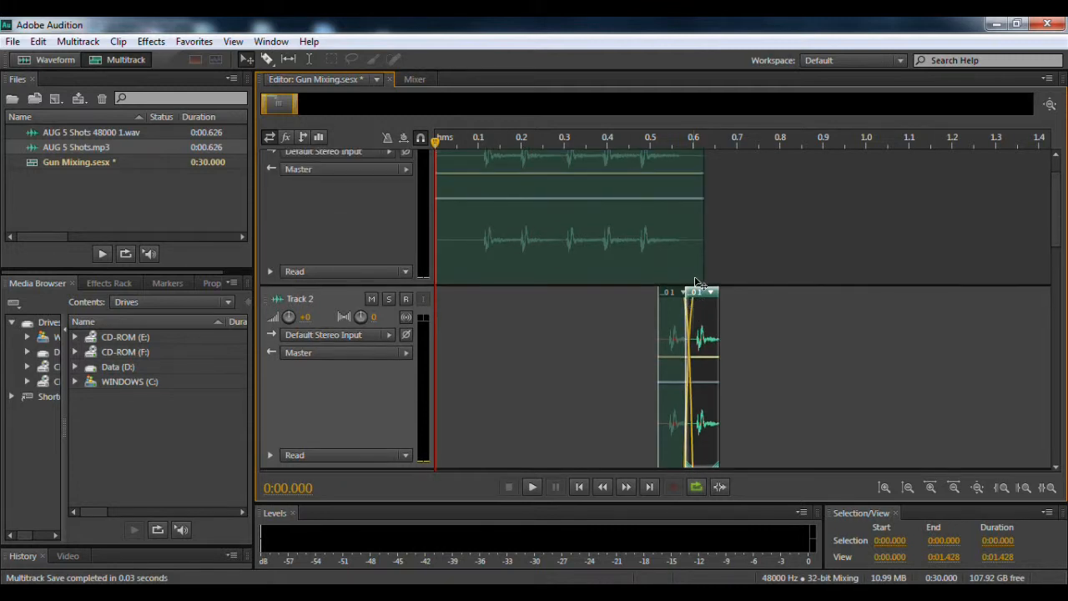
right_click(707, 300)
mouse_move(753, 130)
left_click(747, 95)
right_click(699, 297)
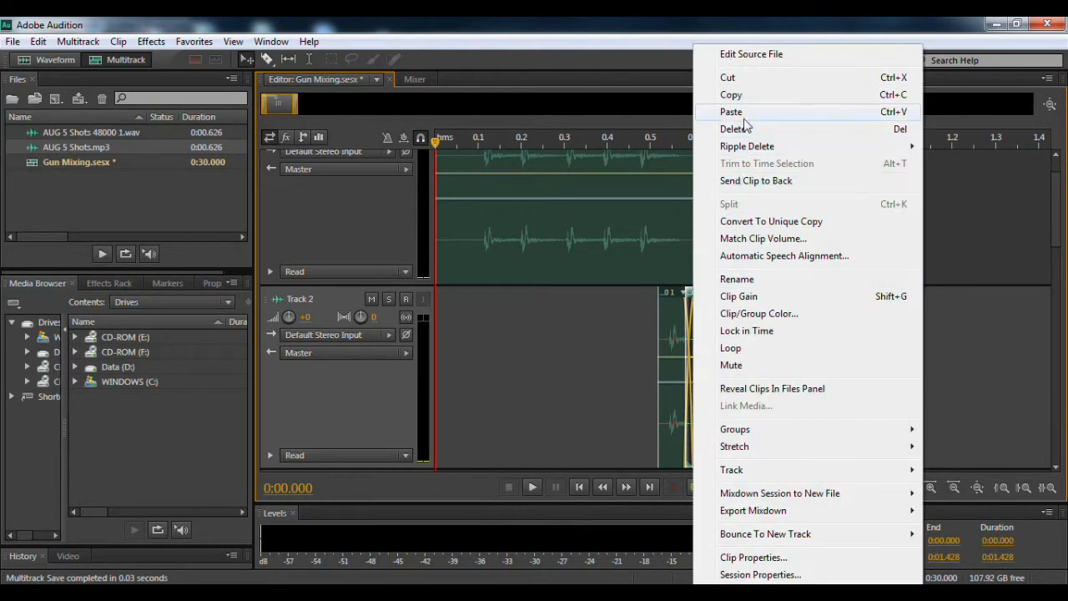
left_click(717, 109)
left_click_drag(445, 305, 763, 293)
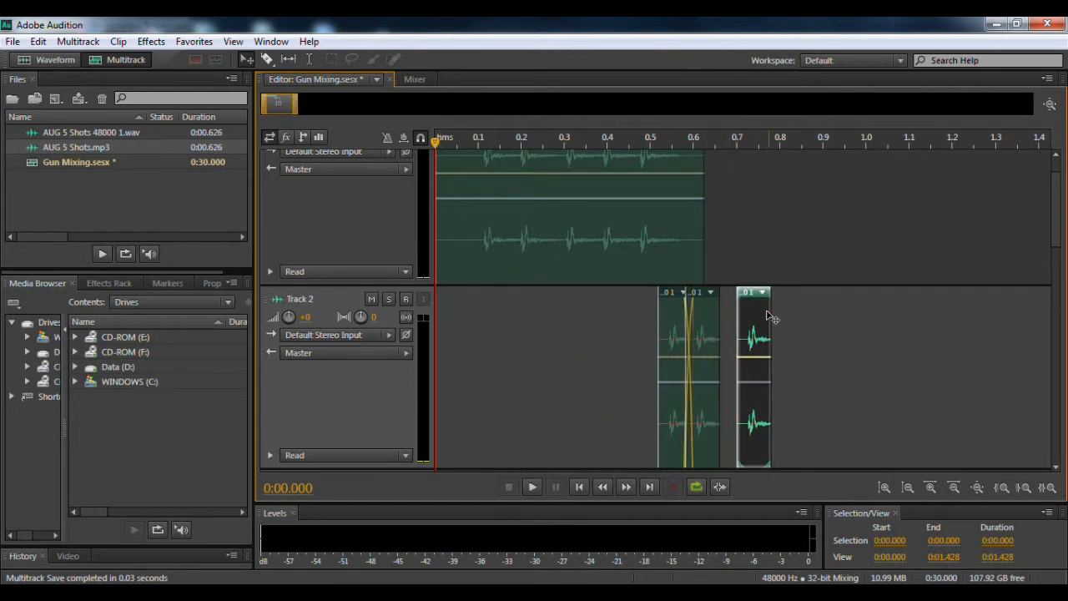
- Add a further copy of the single-shot clip on Track 2, starting at 0.9 s
right_click(748, 301)
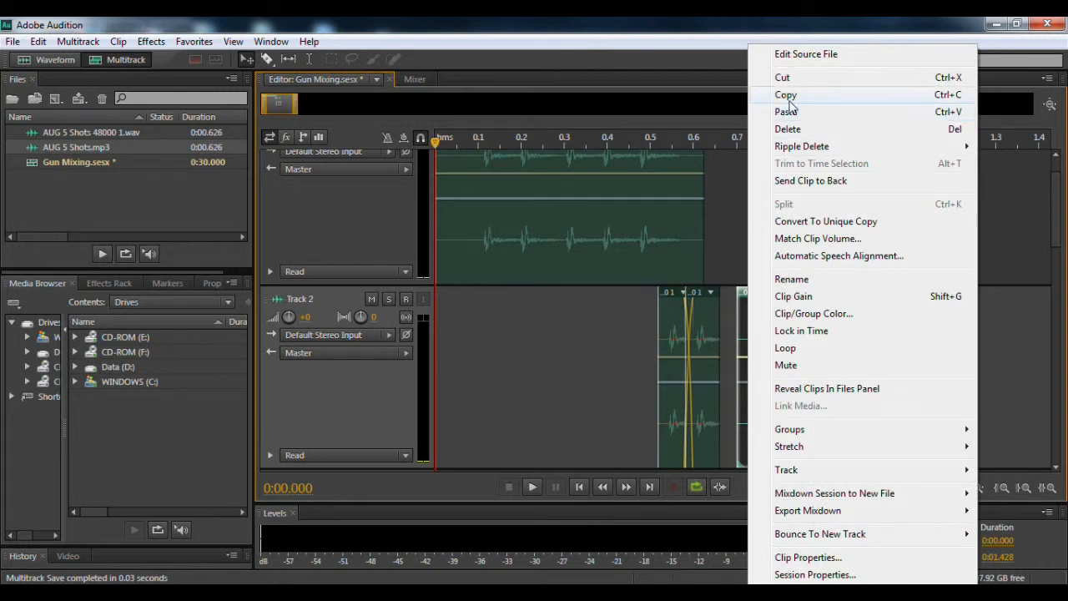
left_click(580, 24)
key("ctrl+v")
left_click_drag(446, 300, 823, 320)
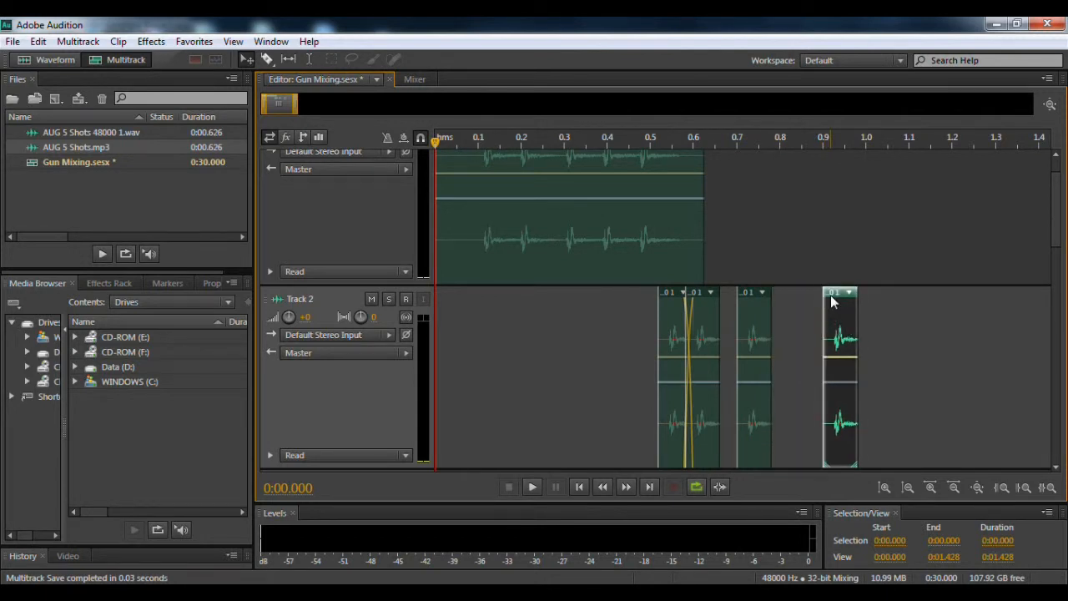
- Paste another copy of the single-shot clip at the start of Track 2
key("ctrl+v")
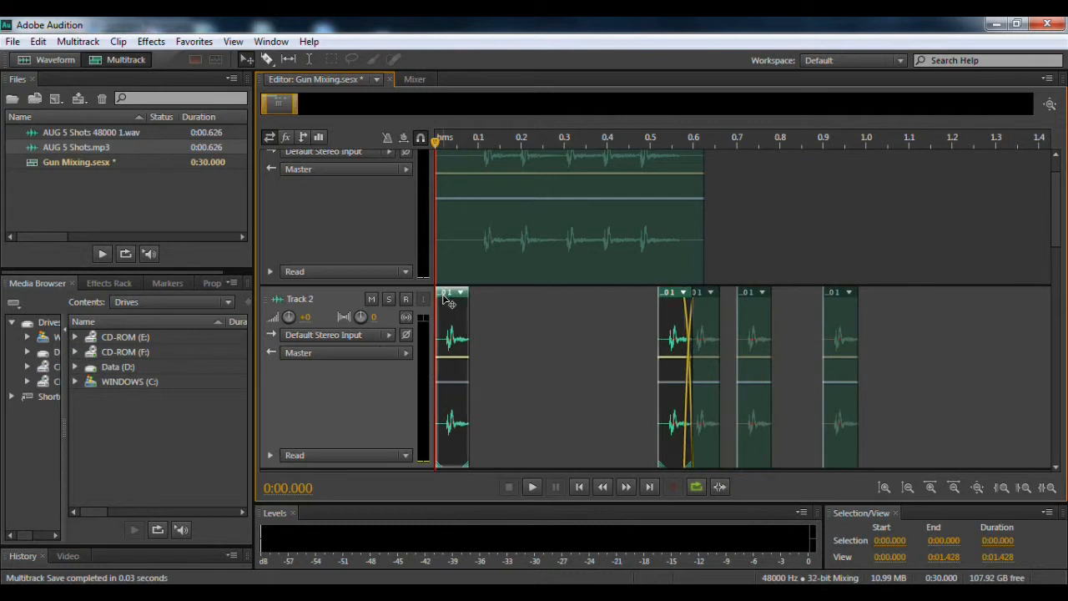
left_click_drag(724, 300, 865, 296)
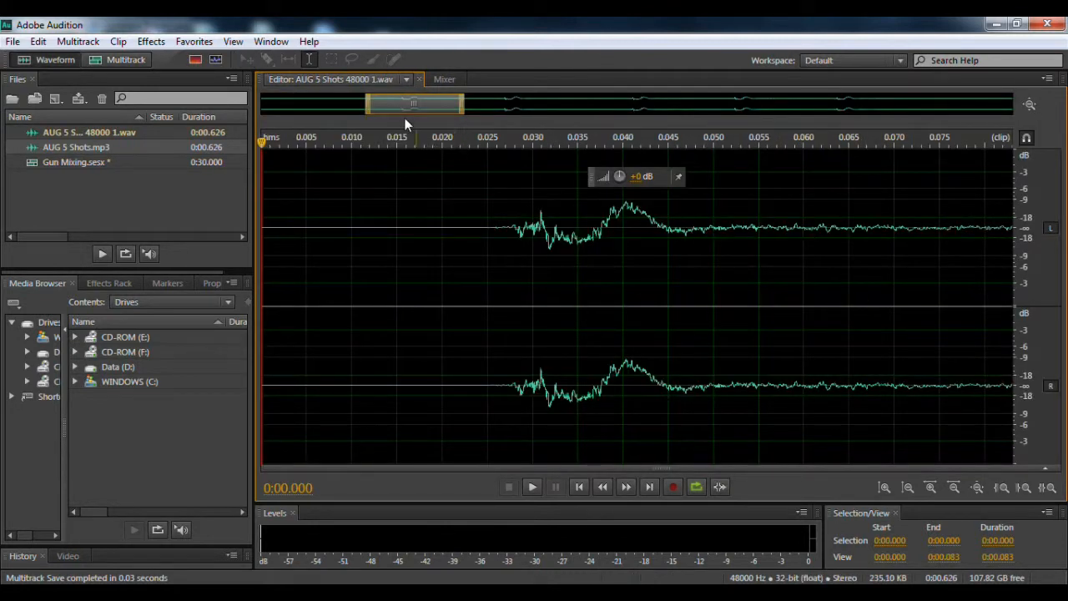
- Examine the AUG 5 Shots 48000 1.wav waveform and go back to the Gun Mixing.sesx multitrack session
left_click(445, 80)
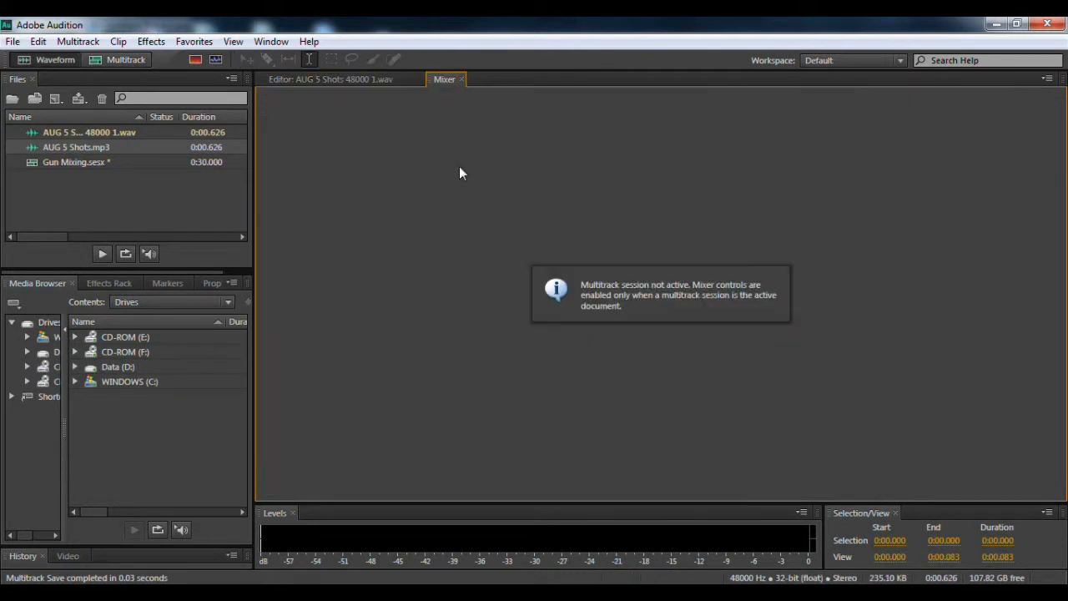
left_click(357, 79)
scroll(386, 205, "left", 2)
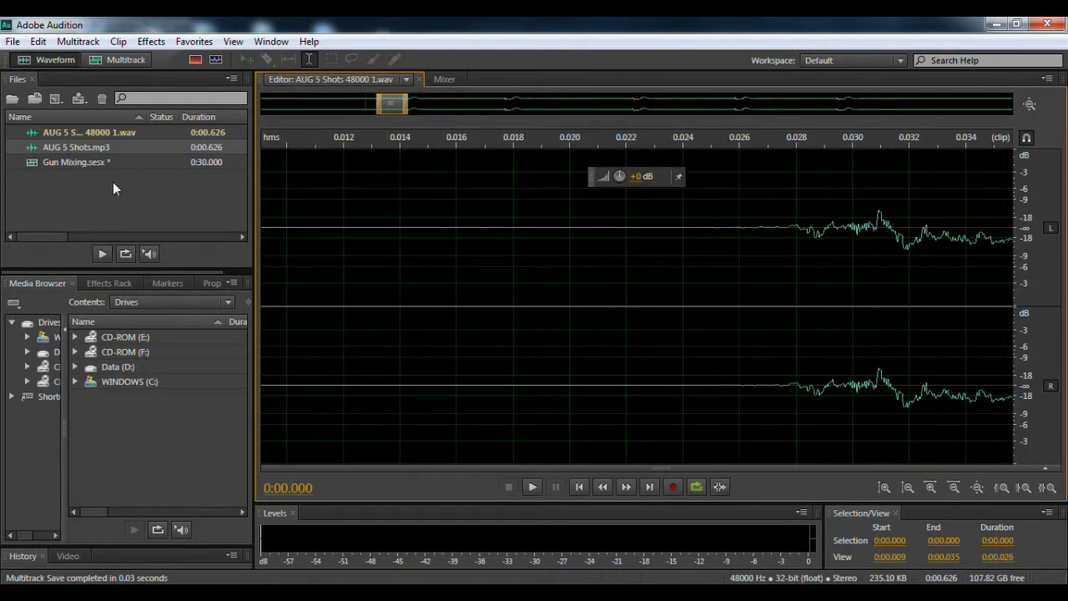
scroll(613, 308, "down", 5)
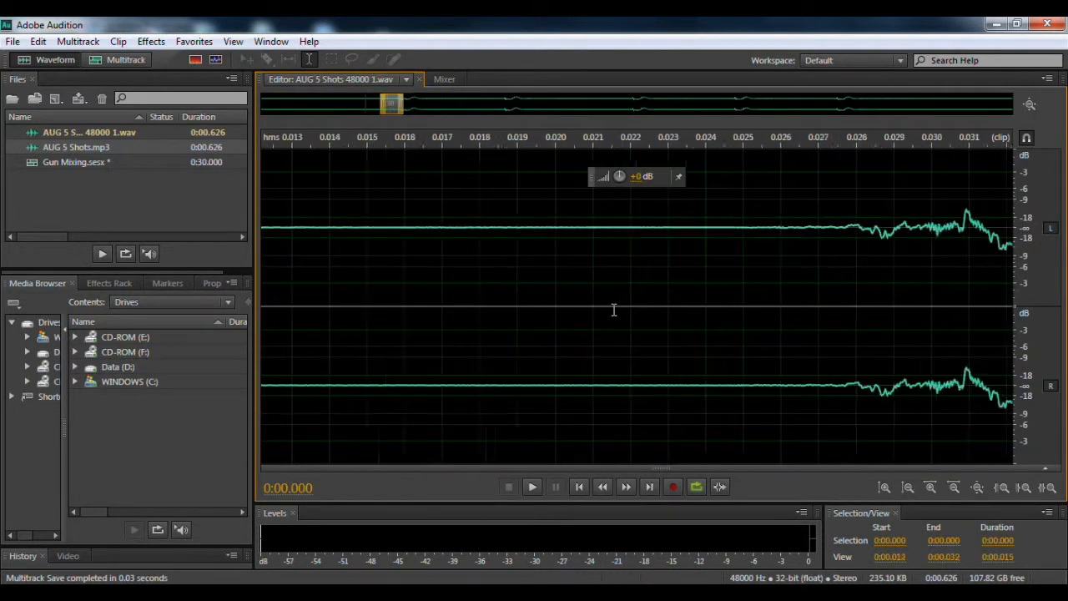
scroll(613, 308, "down", 3)
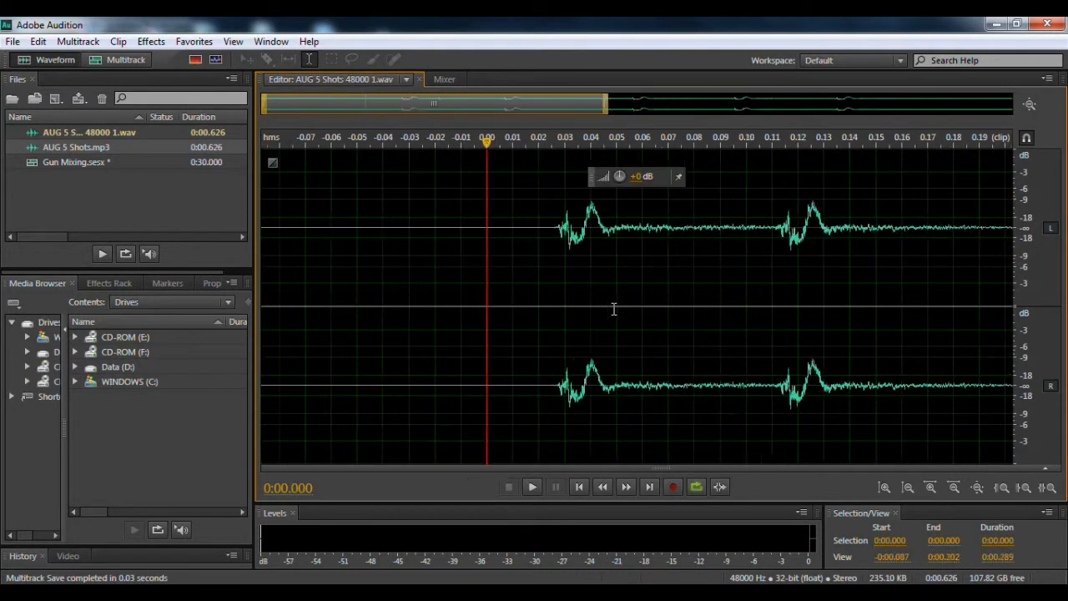
double_click(61, 162)
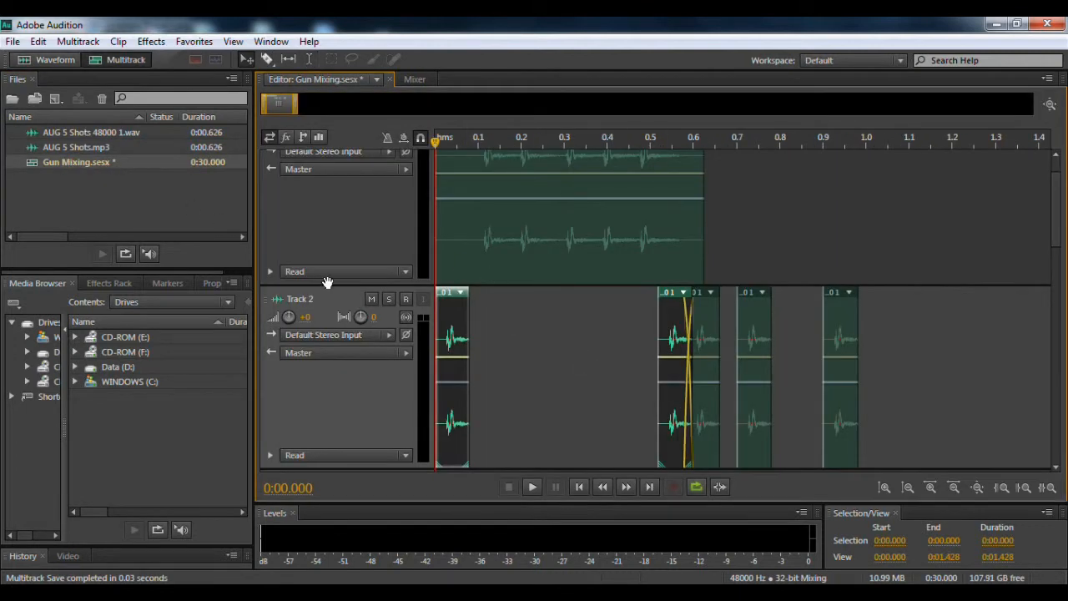
- Move the copy at the beginning of Track 2 so that it starts at about 1.14 s
left_click_drag(447, 298, 943, 332)
key("ctrl+z")
left_click(542, 345)
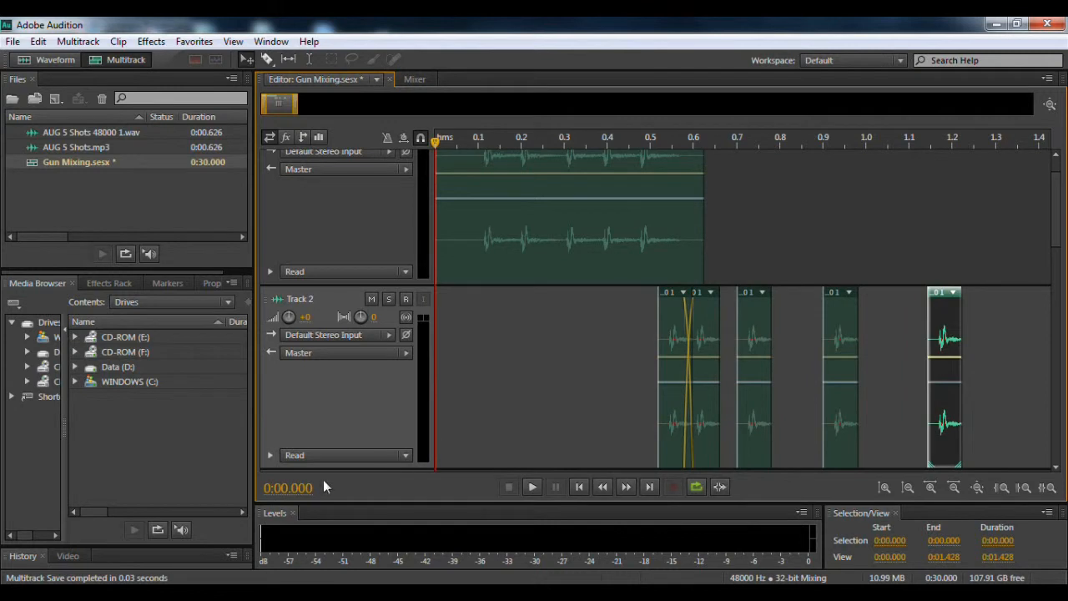
- Paste two more copies of the single-shot clip on Track 2, starting at about 1.2 s and 1.26 s, each overlapping the preceding clip
key("ctrl+v")
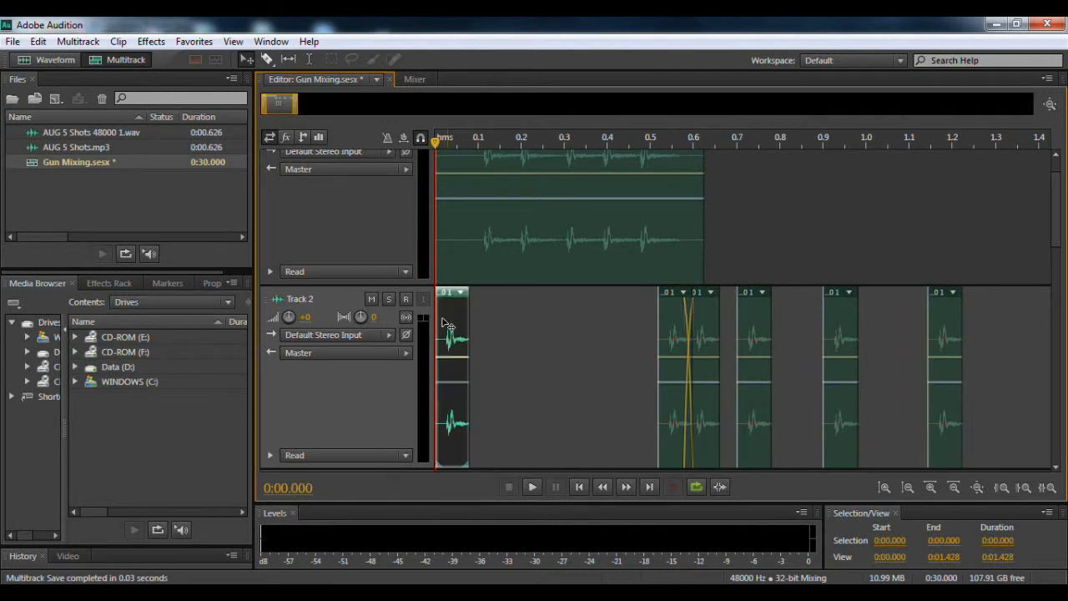
left_click_drag(448, 299, 967, 332)
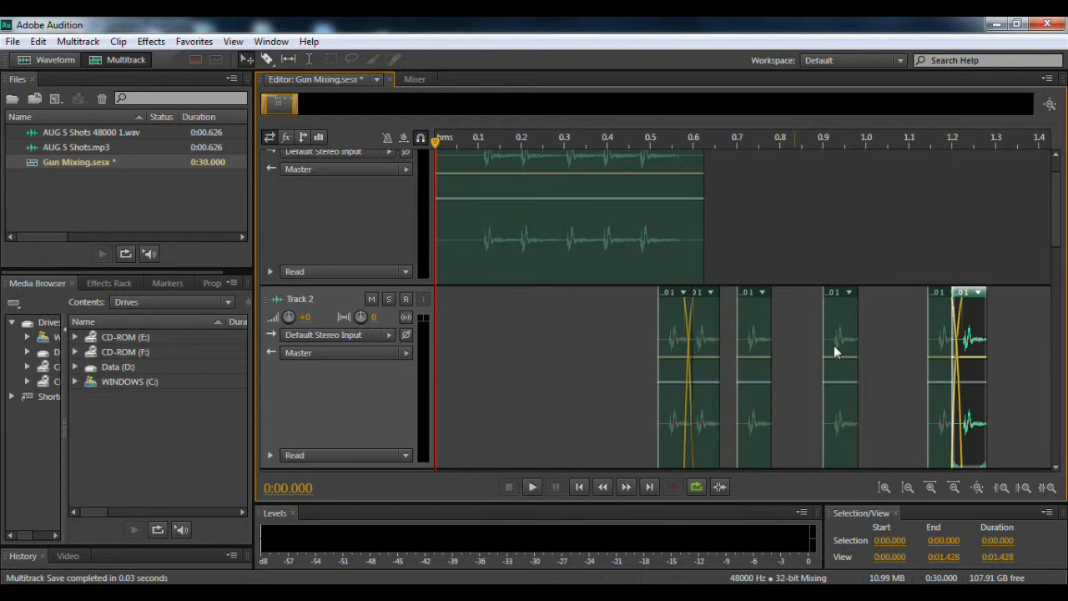
key("ctrl+v")
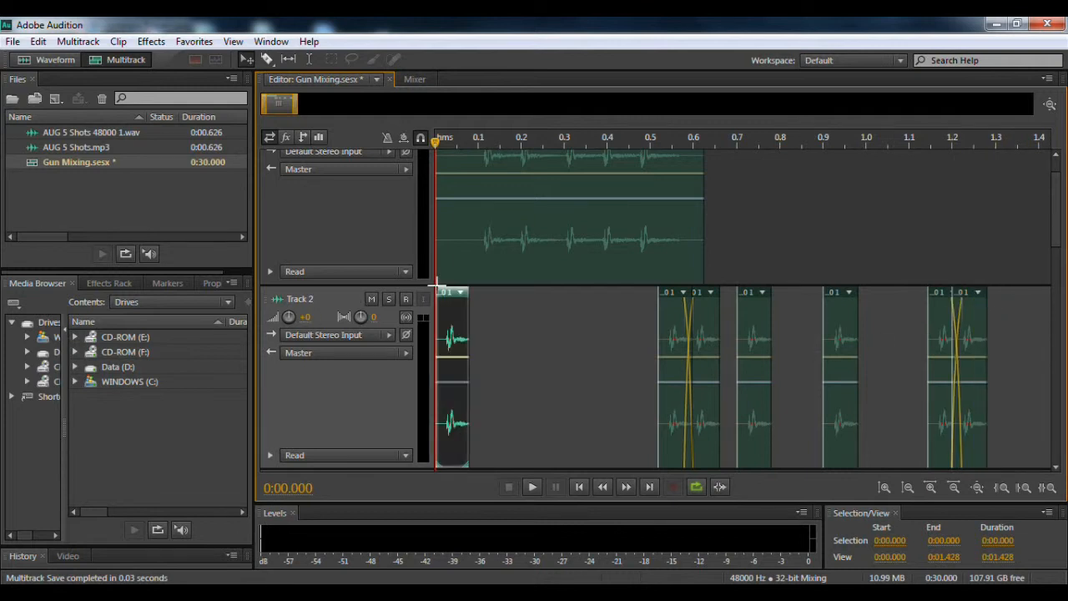
left_click_drag(447, 298, 992, 302)
- Paste another copy of the single-shot clip on Track 2 and move it to start at about 1.32 s, overlapping the preceding clip
key("ctrl+z")
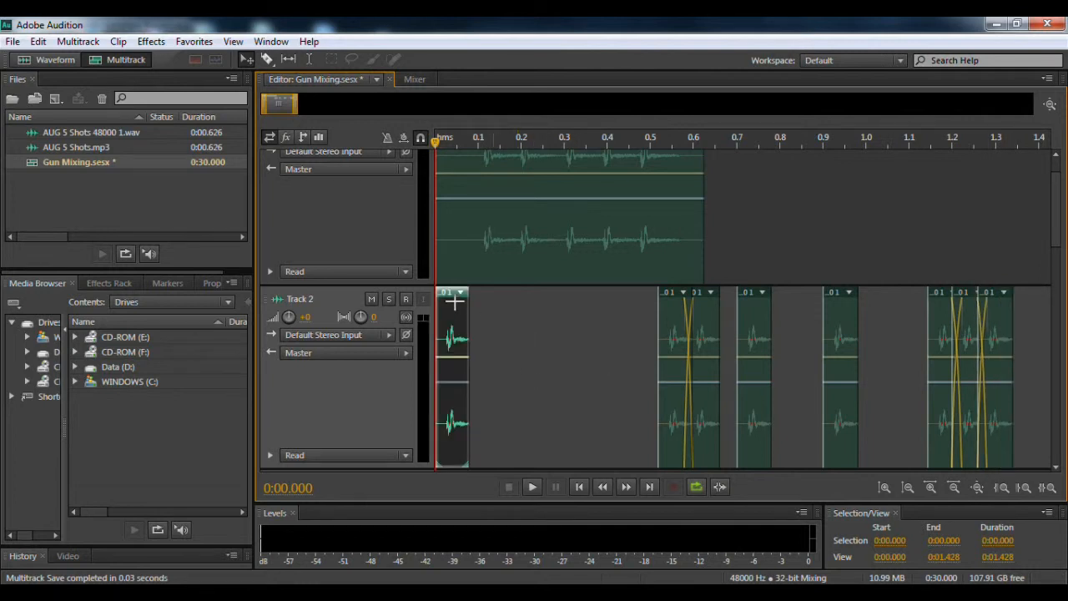
left_click_drag(449, 292, 503, 327)
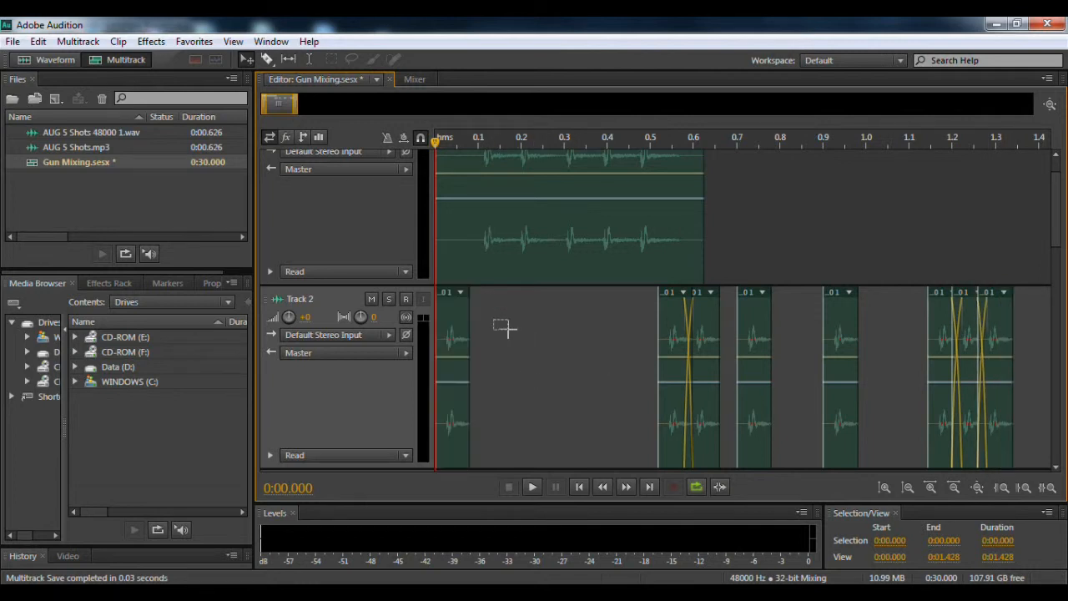
left_click(450, 297)
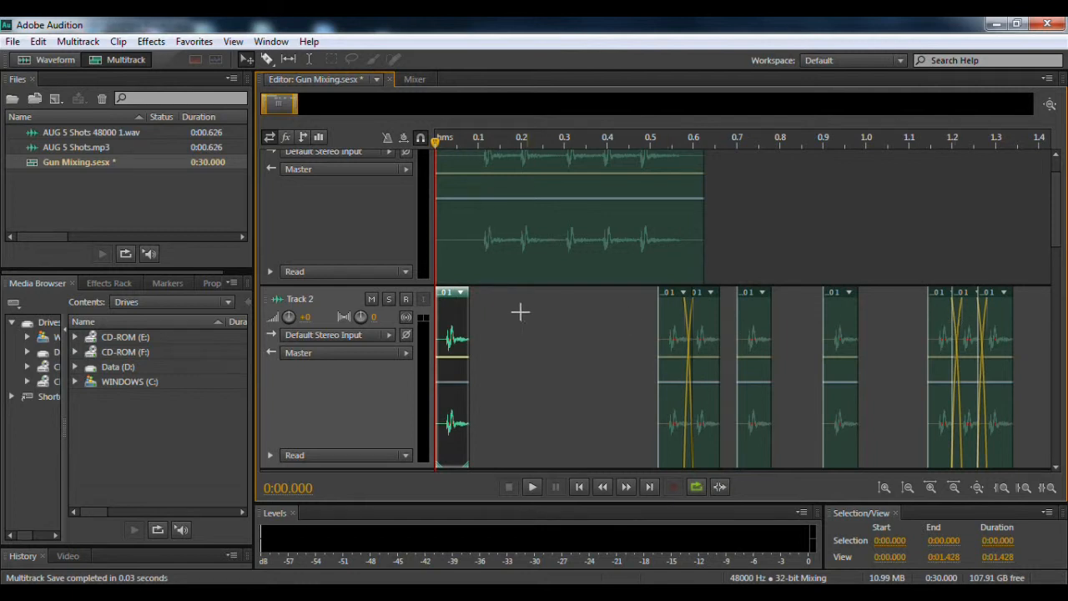
left_click_drag(446, 302, 1014, 342)
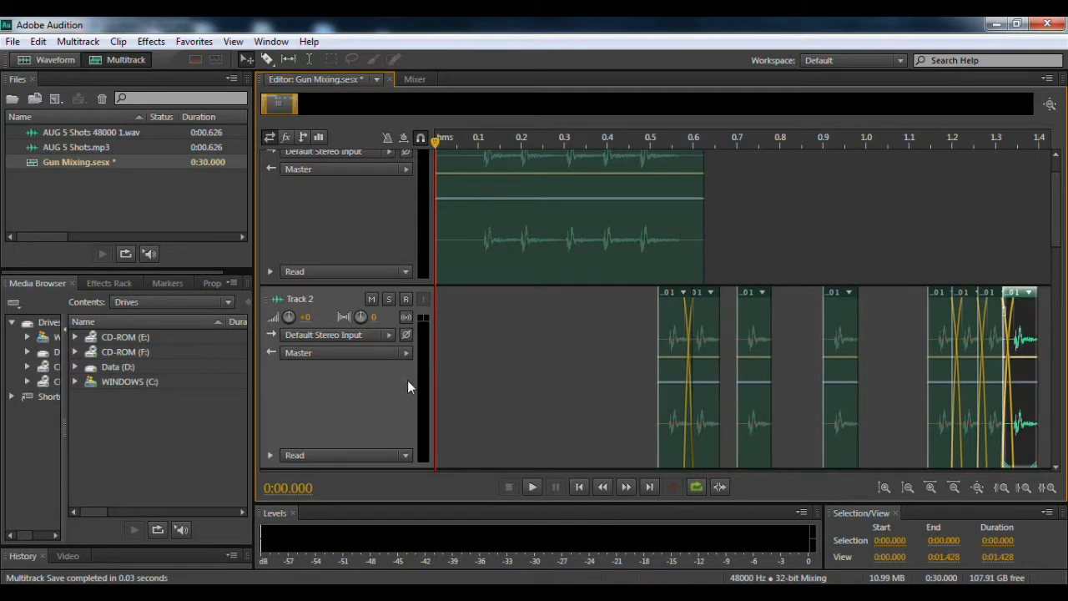
- Add one more single-shot copy at the end of the Track 2 sequence, overlapping the last clip and ending at about 1.42 s
key("ctrl+z")
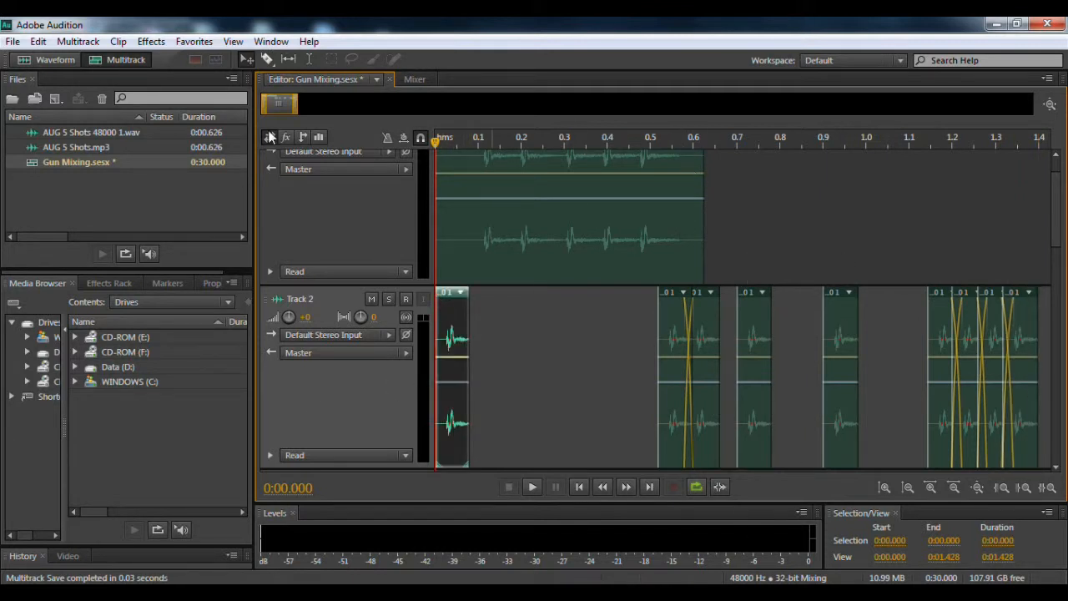
left_click_drag(371, 123, 366, 122)
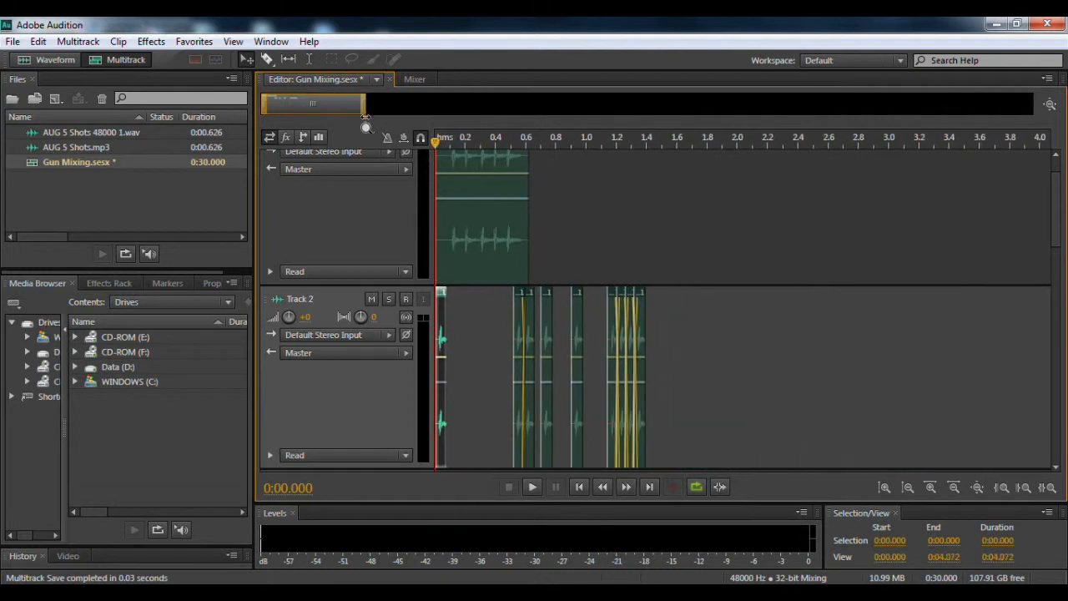
left_click_drag(442, 299, 648, 305)
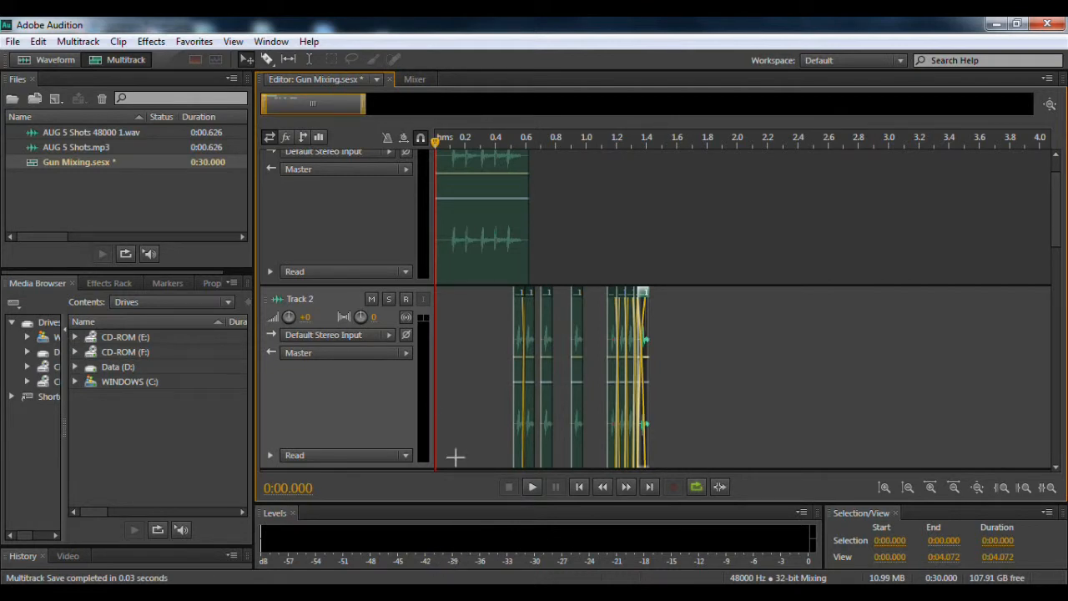
- Play the mix to hear the arranged shots, replaying it from near the start
left_click(533, 487)
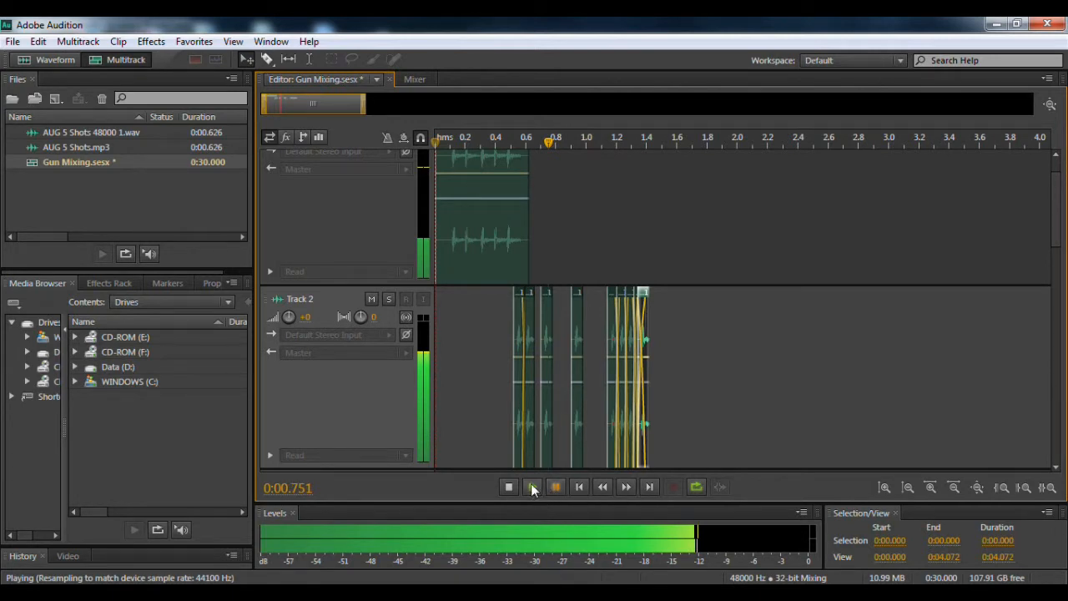
left_click_drag(546, 143, 447, 134)
left_click_drag(523, 175, 537, 181)
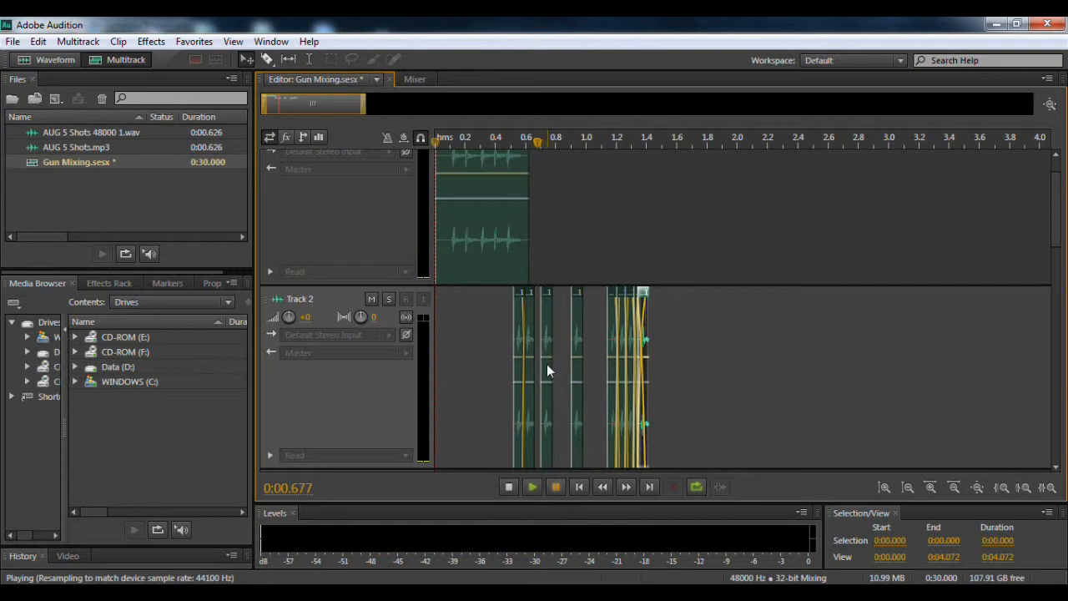
- Pan the second single-shot clip on Track 2 slightly to the left and add a fade-out beginning at about 0.63 s
scroll(543, 367, "up", 1)
scroll(541, 363, "up", 6)
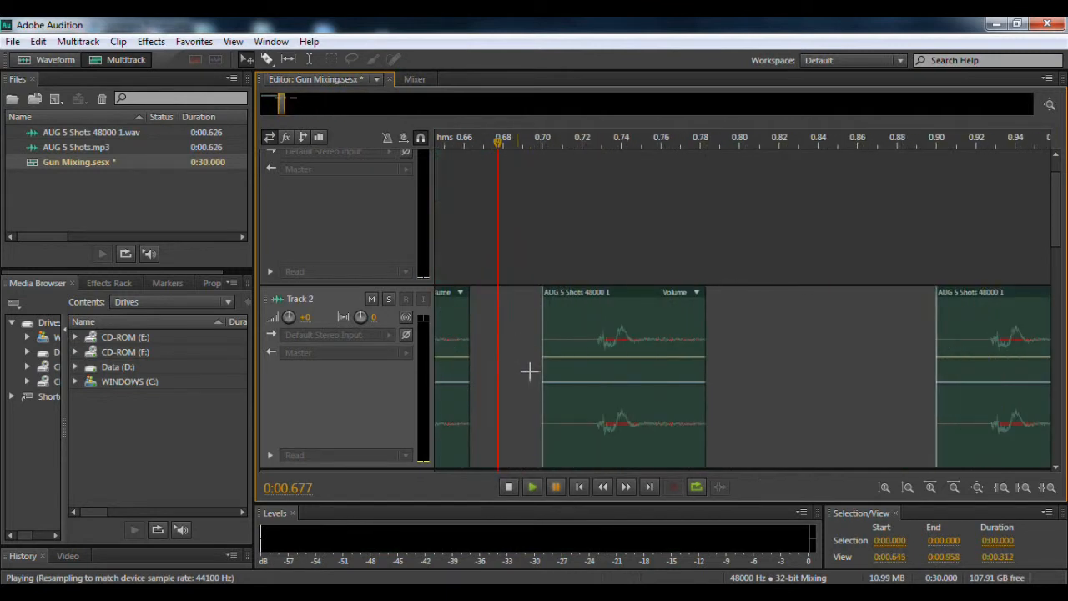
left_click_drag(281, 104, 273, 103)
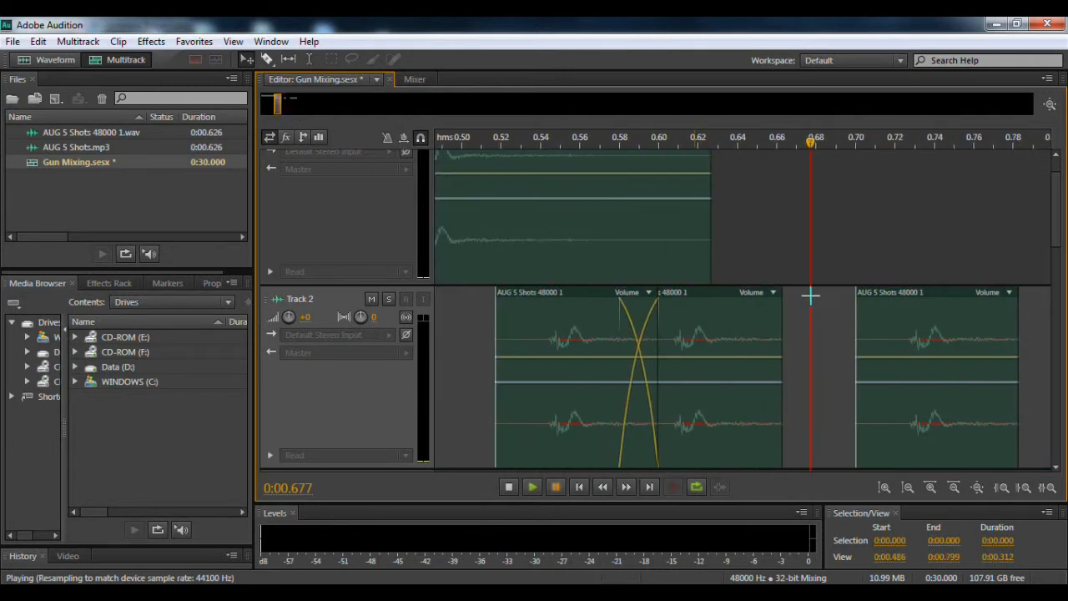
left_click_drag(775, 387, 751, 367)
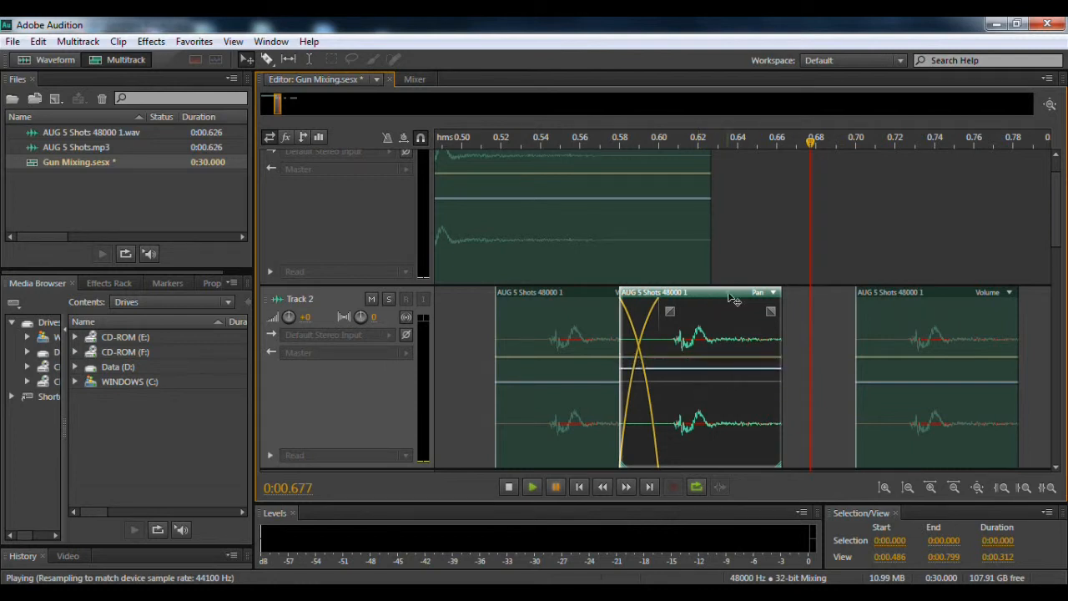
mouse_move(769, 311)
left_mouse_down()
mouse_move(684, 320)
mouse_move(703, 320)
left_mouse_up()
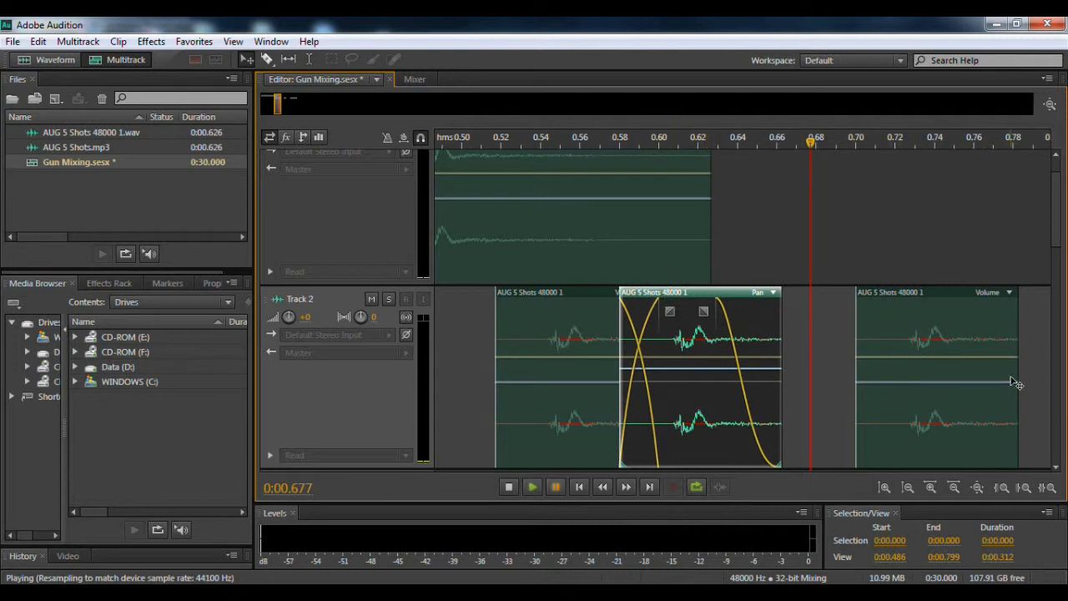
- Pan the Track 2 clip starting at 0.7 s to the right and add a fade-out beginning at about 0.74 s
left_click_drag(1011, 382, 1008, 409)
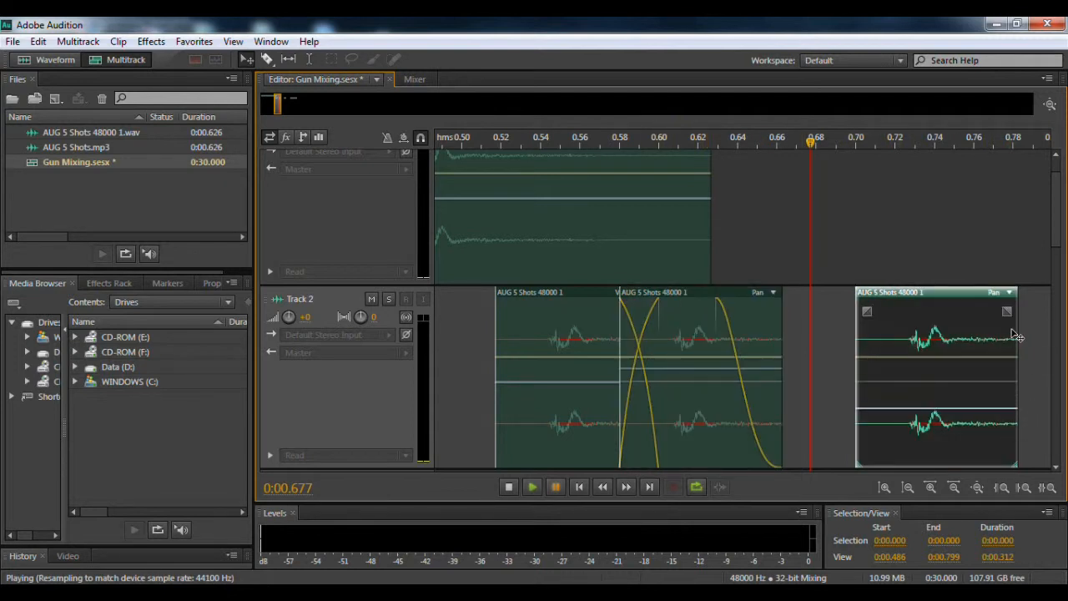
mouse_move(1007, 311)
left_mouse_down()
mouse_move(939, 363)
mouse_move(905, 365)
mouse_move(960, 364)
mouse_move(929, 361)
left_mouse_up()
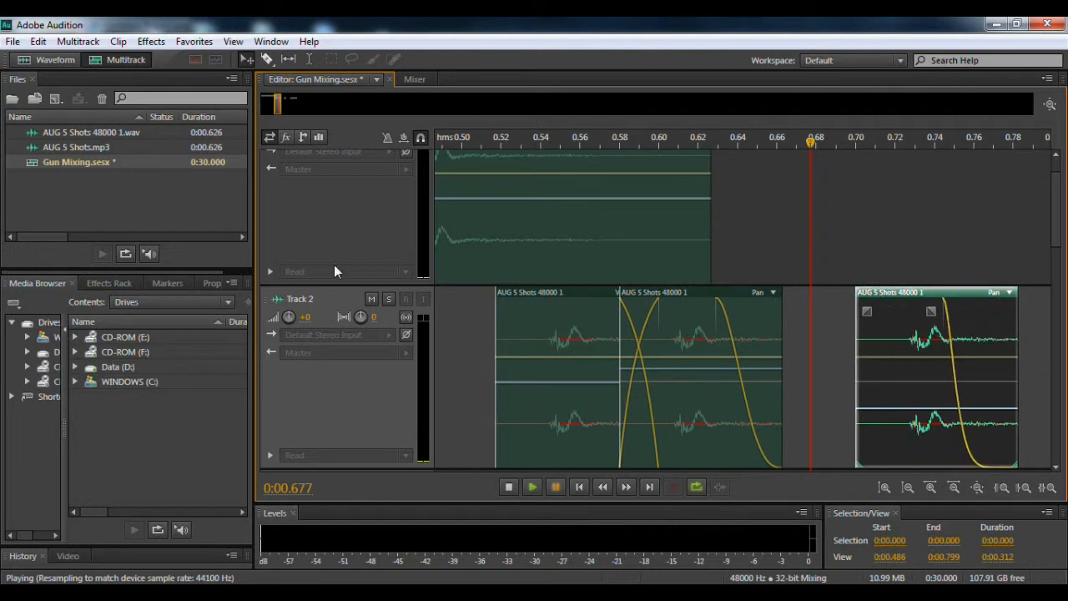
- Play the mix from the beginning to hear the panned and faded shots, and pause after the 0.7 s clip
left_click_drag(277, 104, 243, 104)
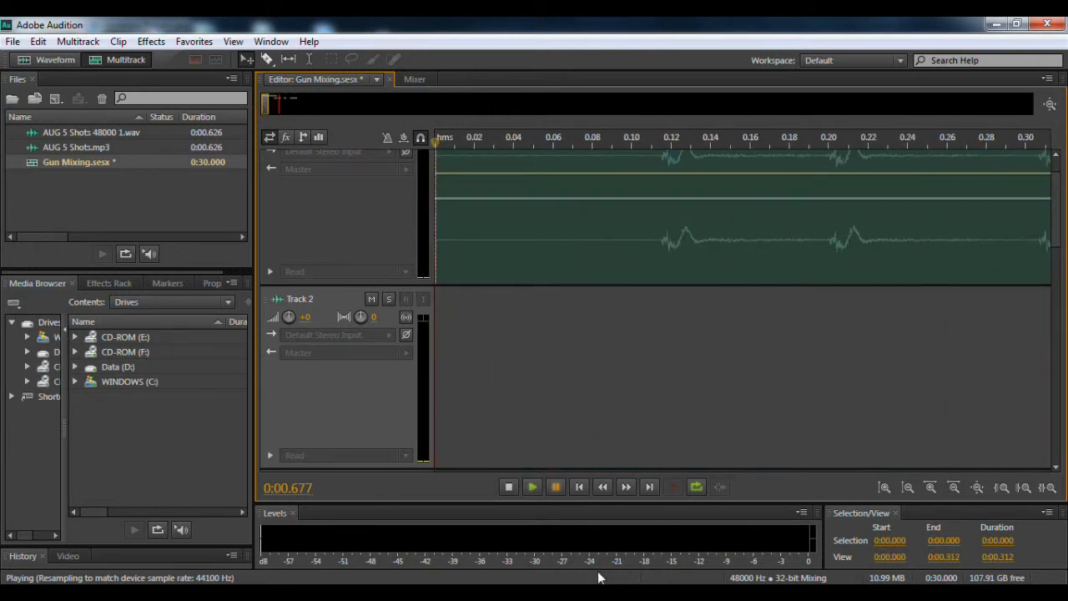
left_click(527, 488)
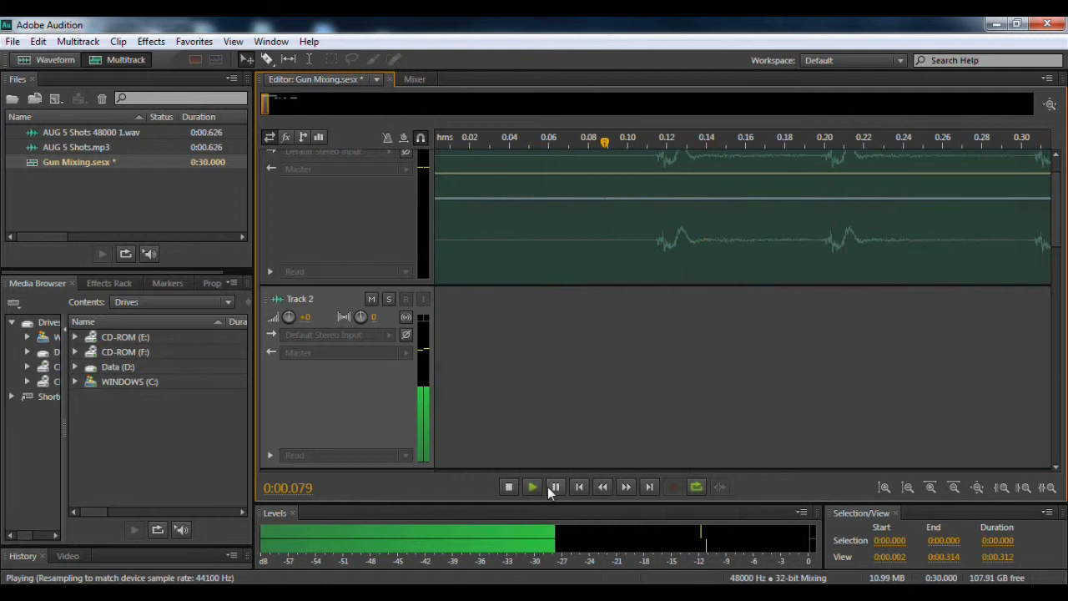
left_click(556, 488)
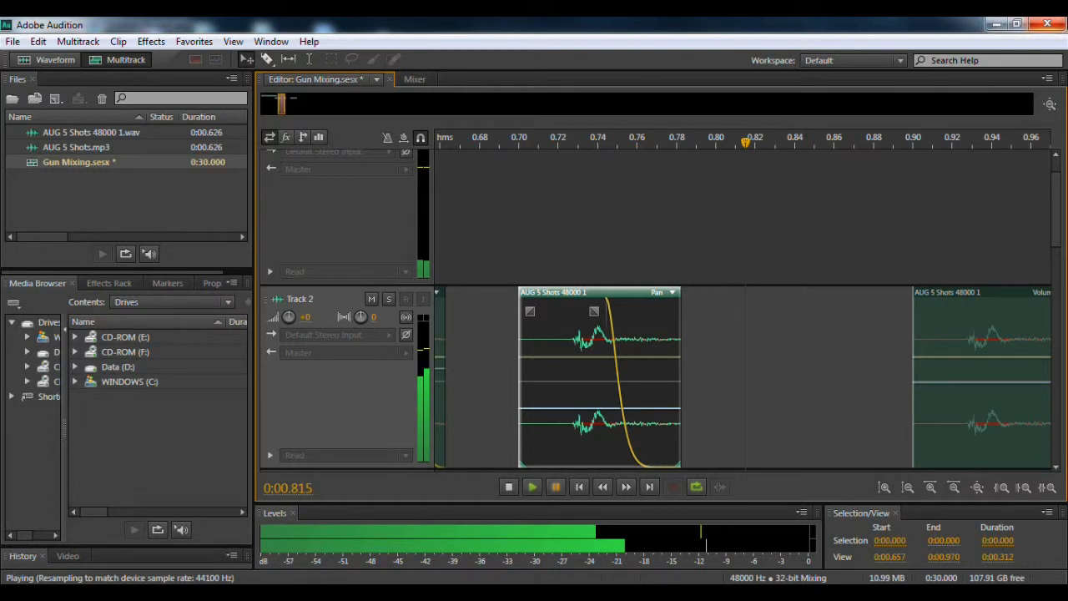
- Close Adobe Audition without saving the changes to Gun Mixing.sesx and switch to Adobe After Effects
key("alt+F4")
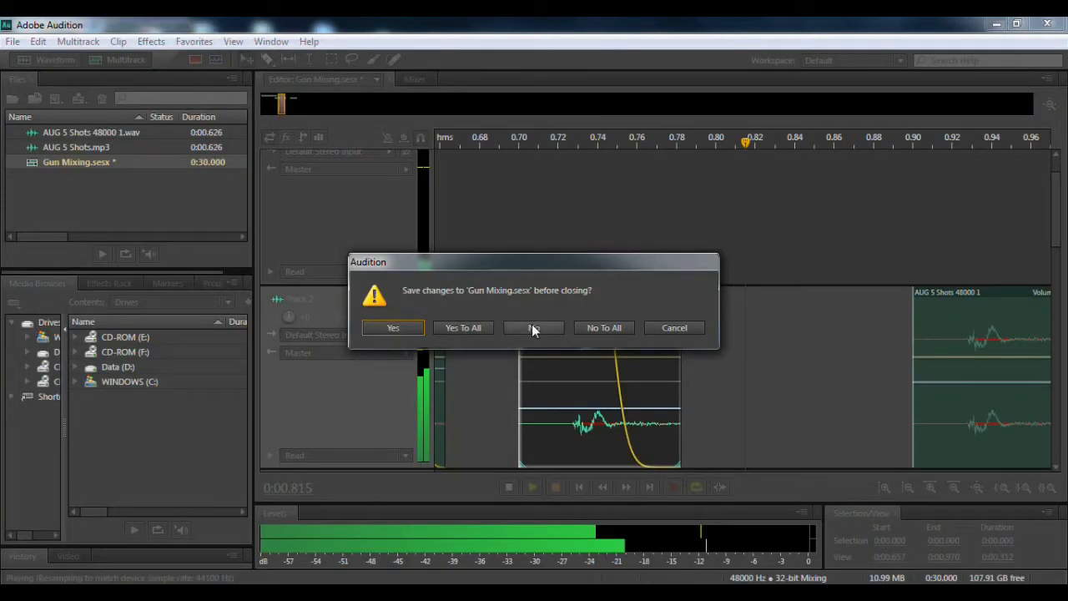
left_click(533, 327)
left_click(117, 328)
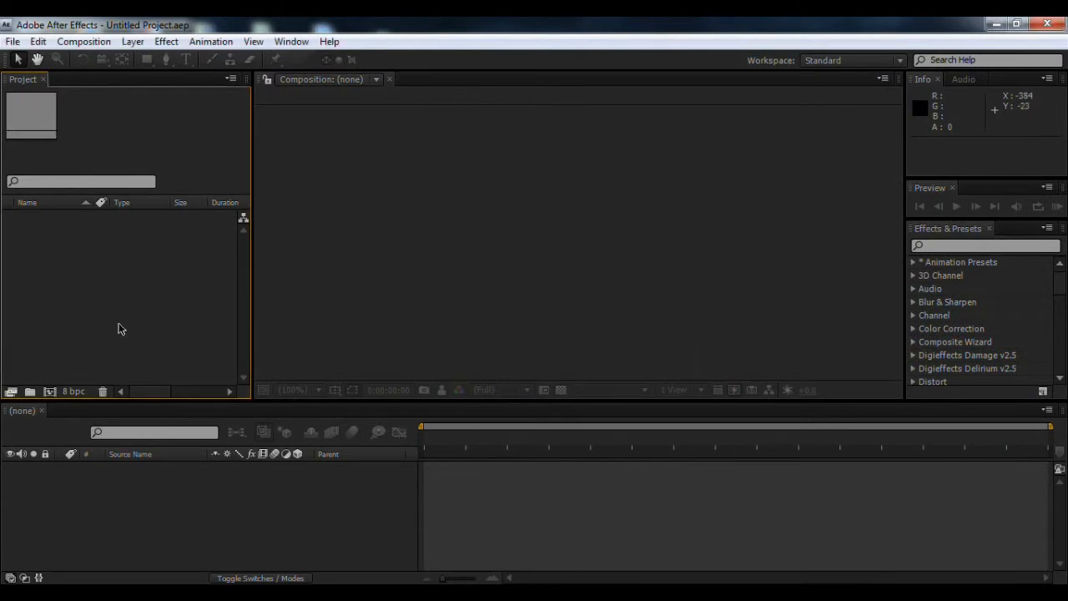
- Import the Promo project file from the Promo folder on the Desktop into the project and expand its Promo.aep folder
key("alt+Tab")
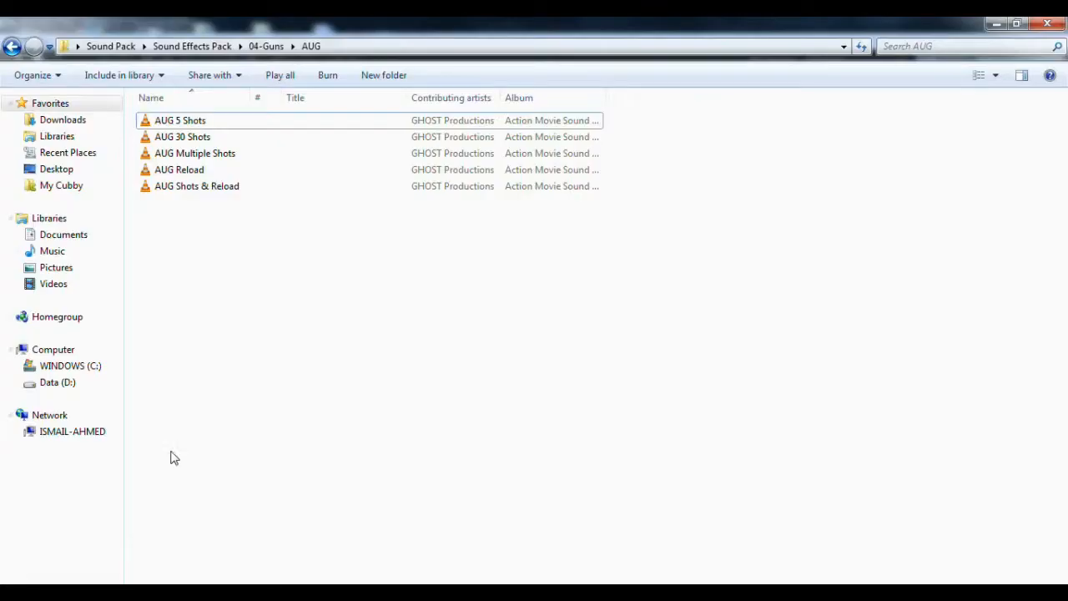
left_click_drag(326, 22, 689, 176)
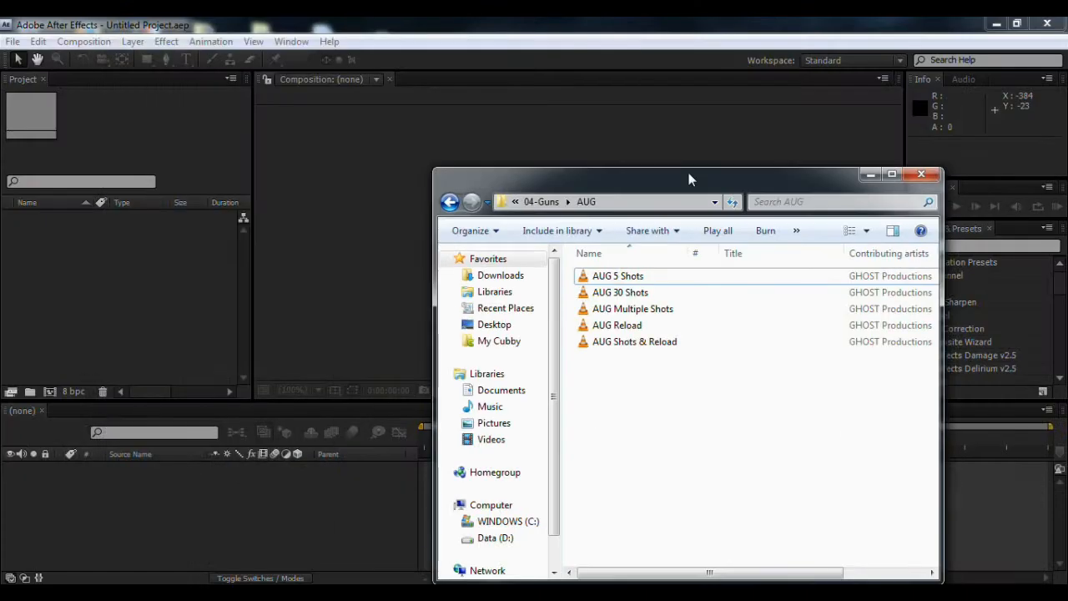
left_click(511, 326)
left_click(664, 336)
double_click(665, 336)
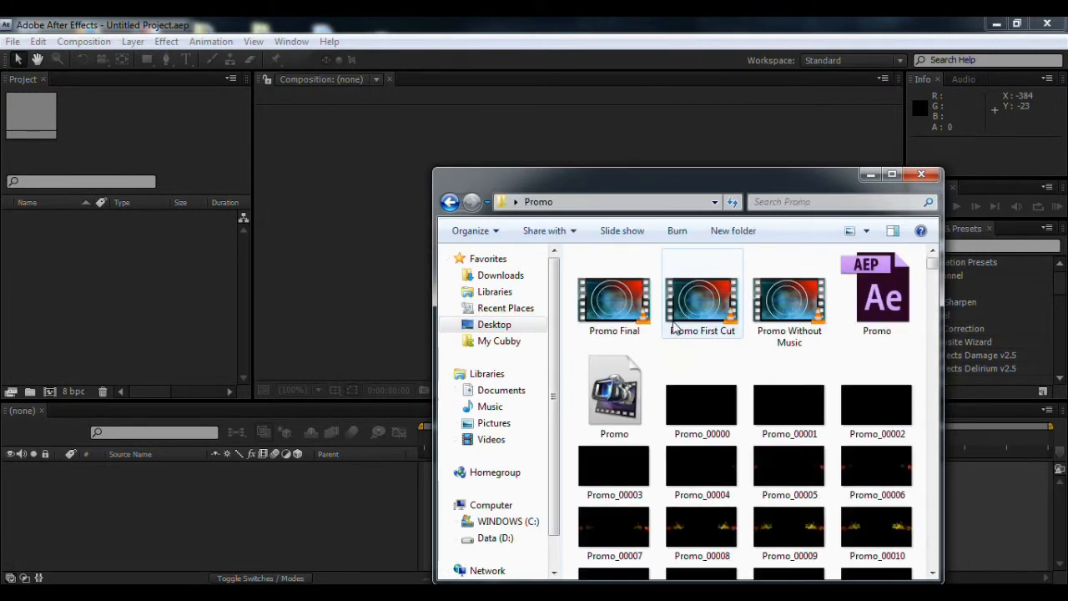
left_click_drag(883, 310, 48, 299)
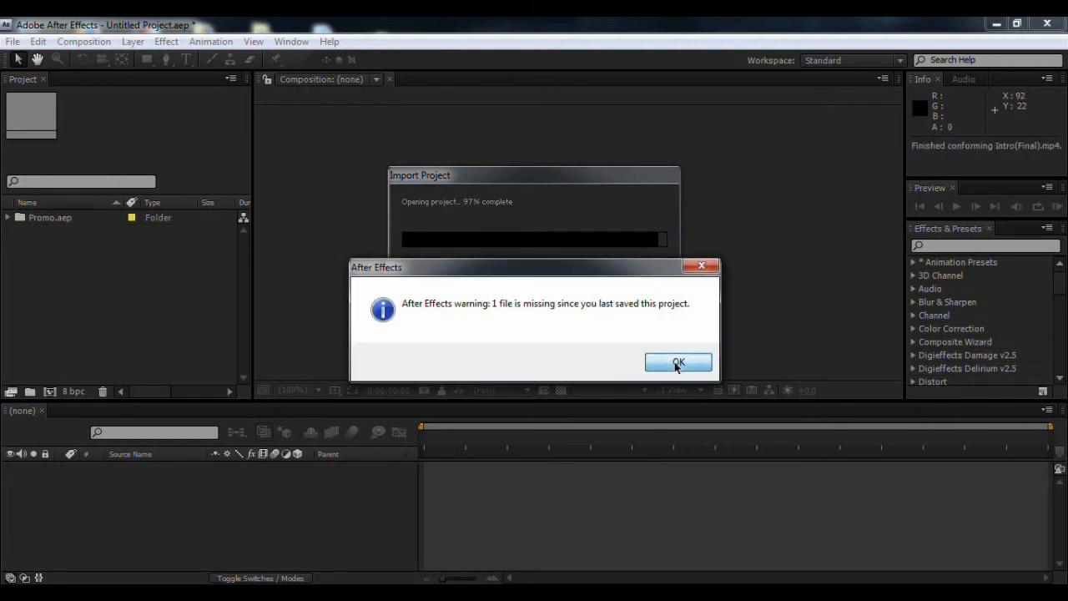
left_click(678, 363)
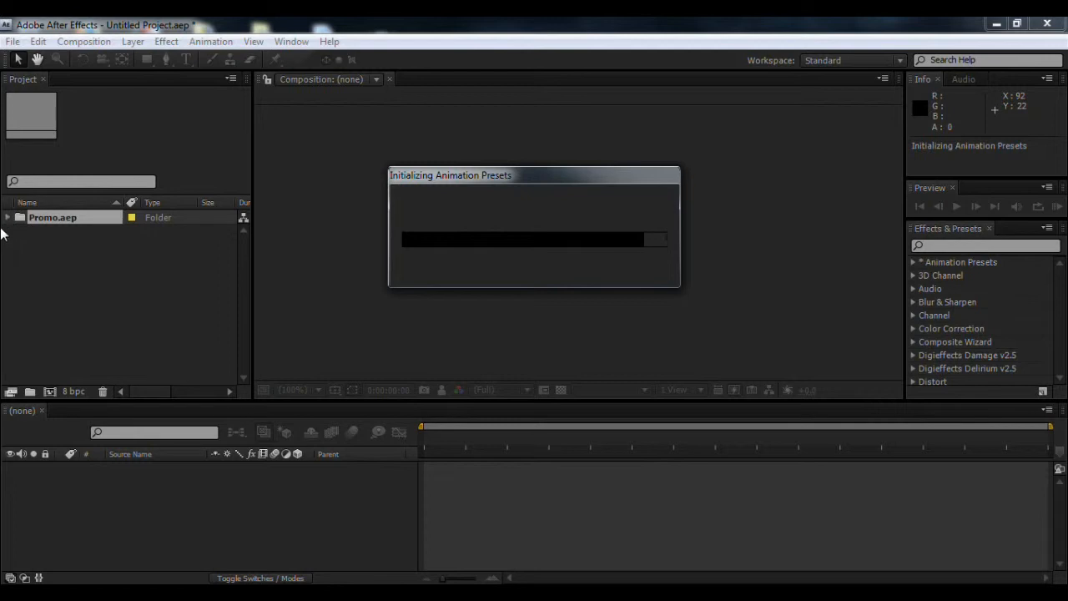
left_click(7, 218)
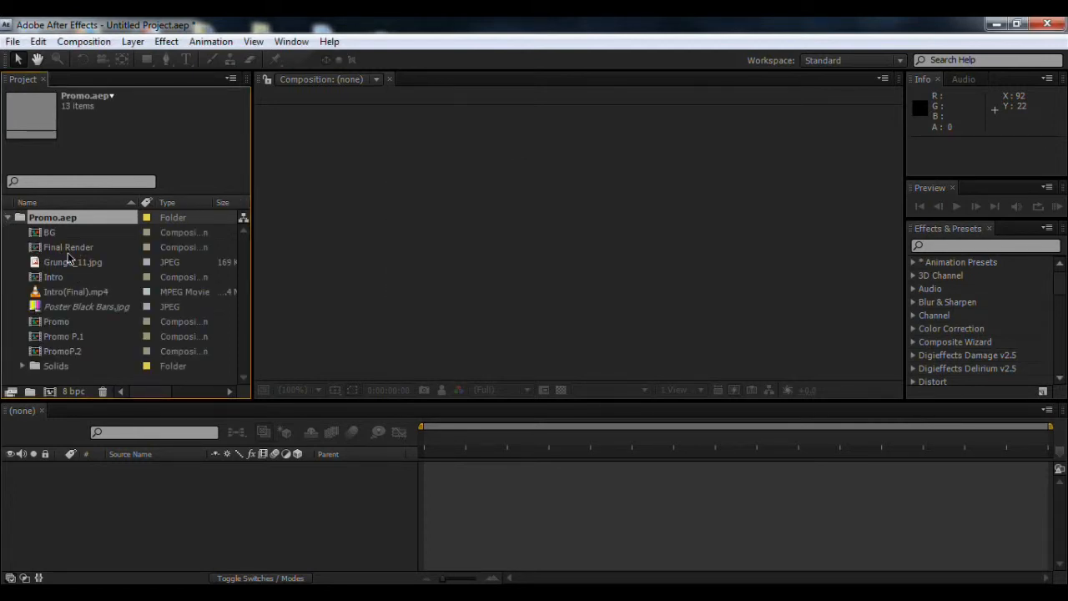
- Replace the missing Poster Black Bars.jpg footage with the Poster.jpg file
left_click(73, 307)
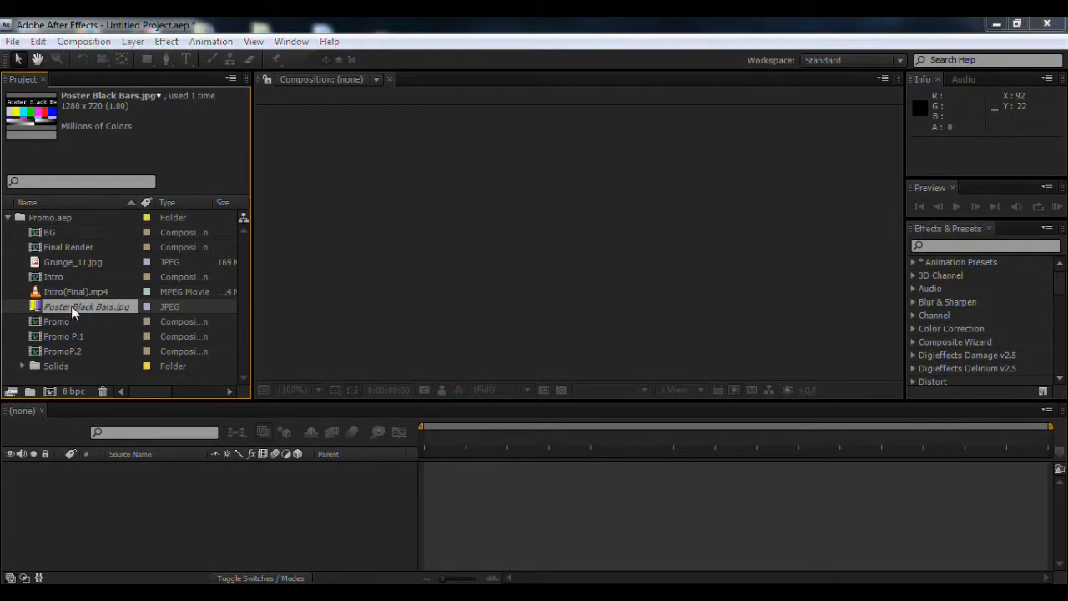
double_click(73, 307)
scroll(185, 173, "down", 3)
scroll(185, 172, "down", 10)
scroll(175, 184, "down", 5)
scroll(175, 180, "up", 3)
left_click(158, 223)
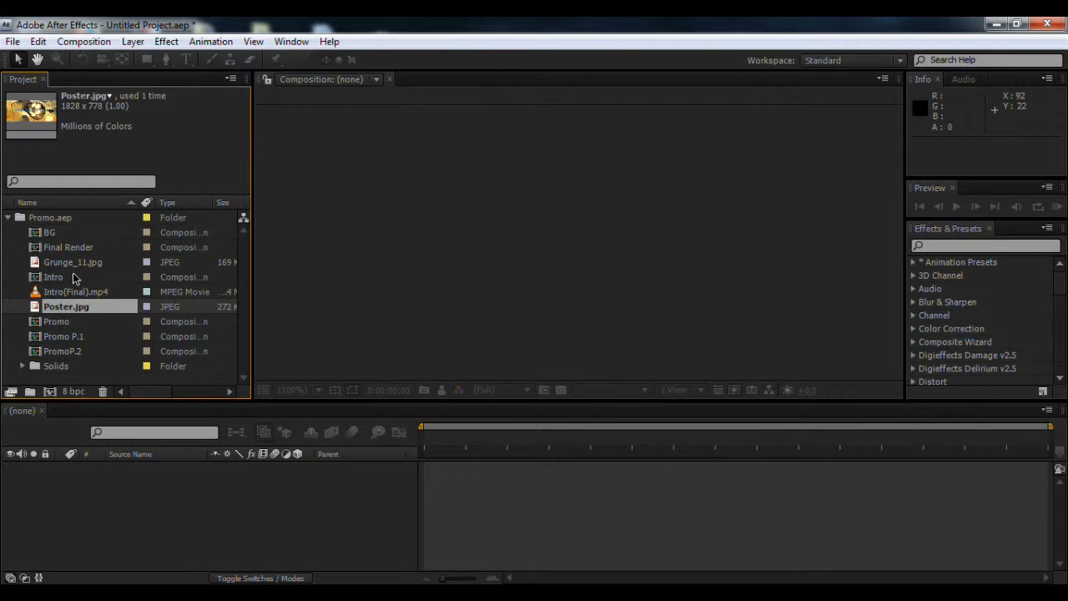
- Nest the Final Render composition in a new composition and open the nested Final Render at 0:00:04:11
left_click_drag(70, 247, 165, 502)
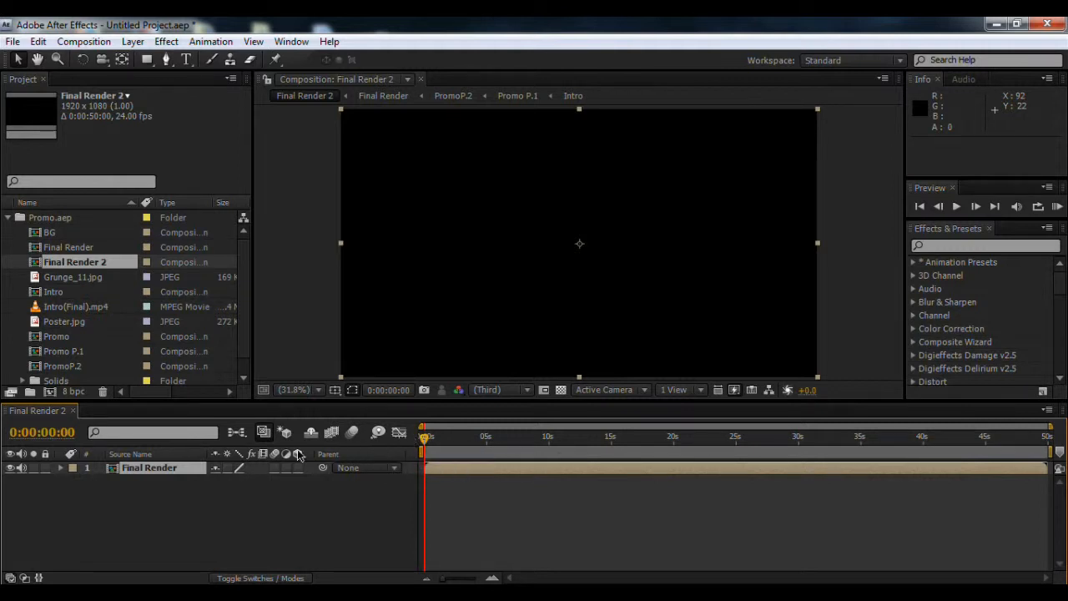
double_click(136, 470)
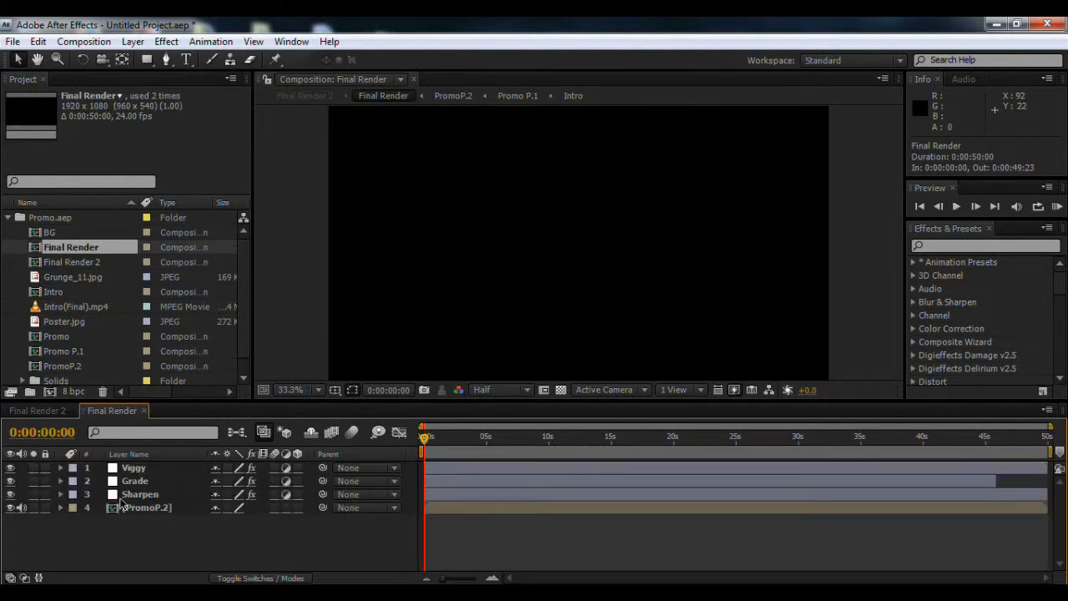
left_click(468, 437)
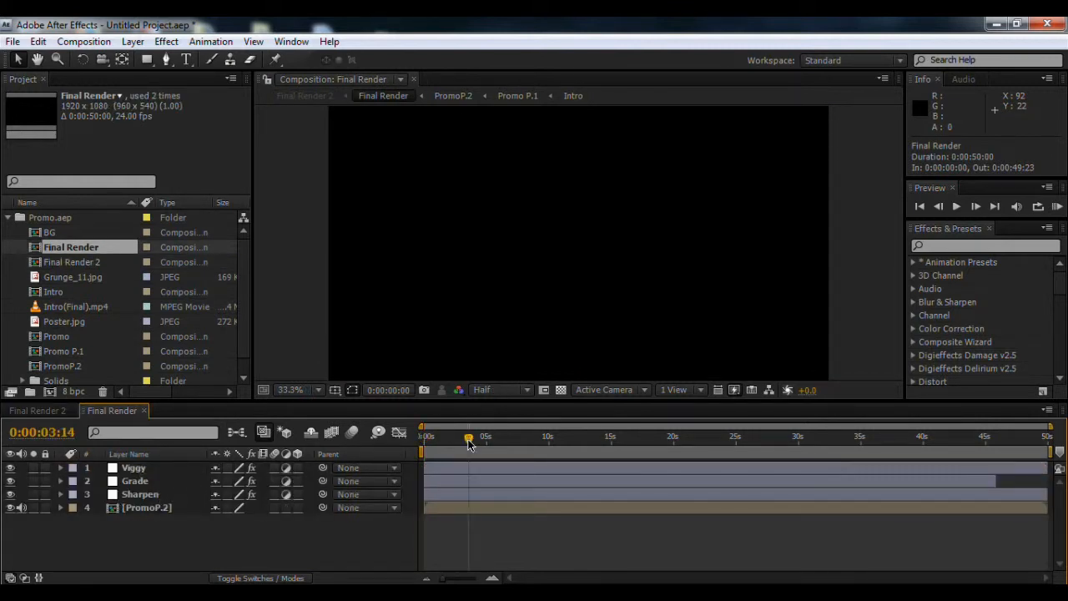
left_click_drag(469, 444, 480, 446)
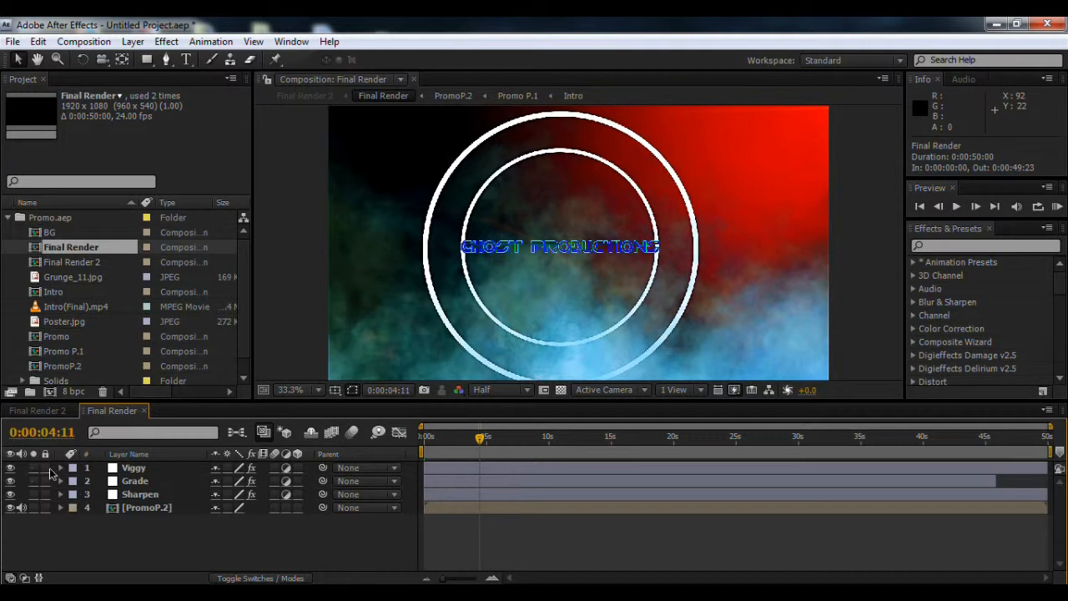
- Hide the Viggy and Grade layers, show the Sharpen layer's effects, and compare the frame with and without Sharpen
left_click_drag(11, 468, 12, 495)
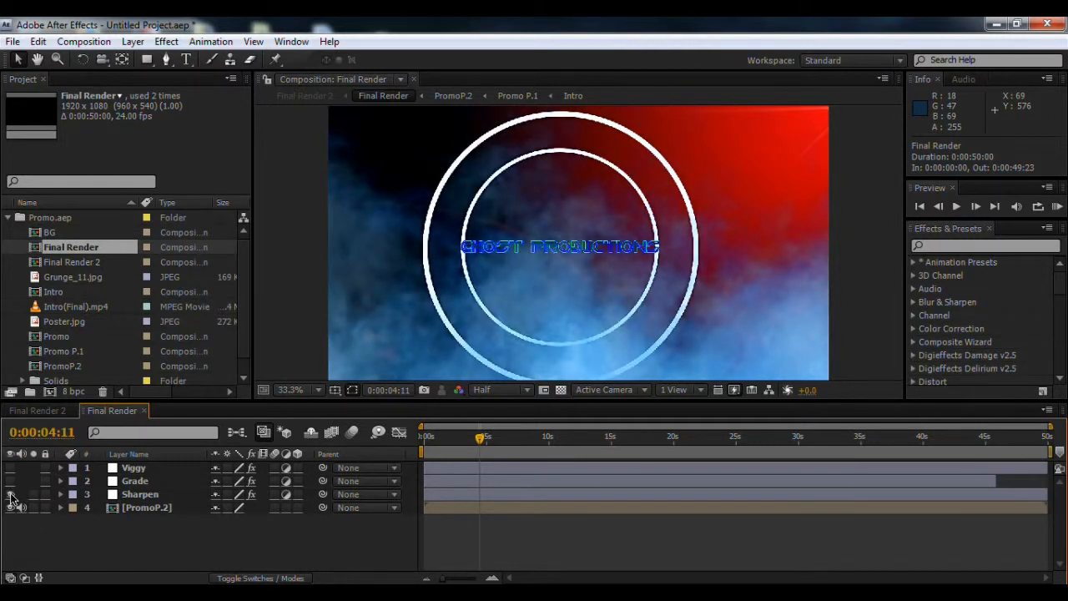
left_click(140, 495)
double_click(140, 494)
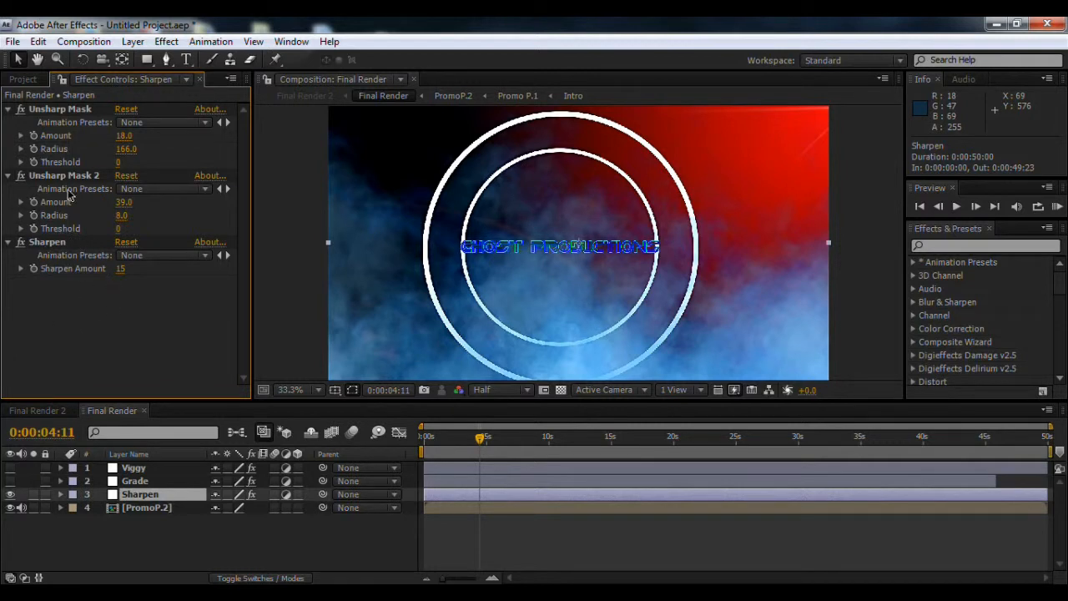
left_click(10, 494)
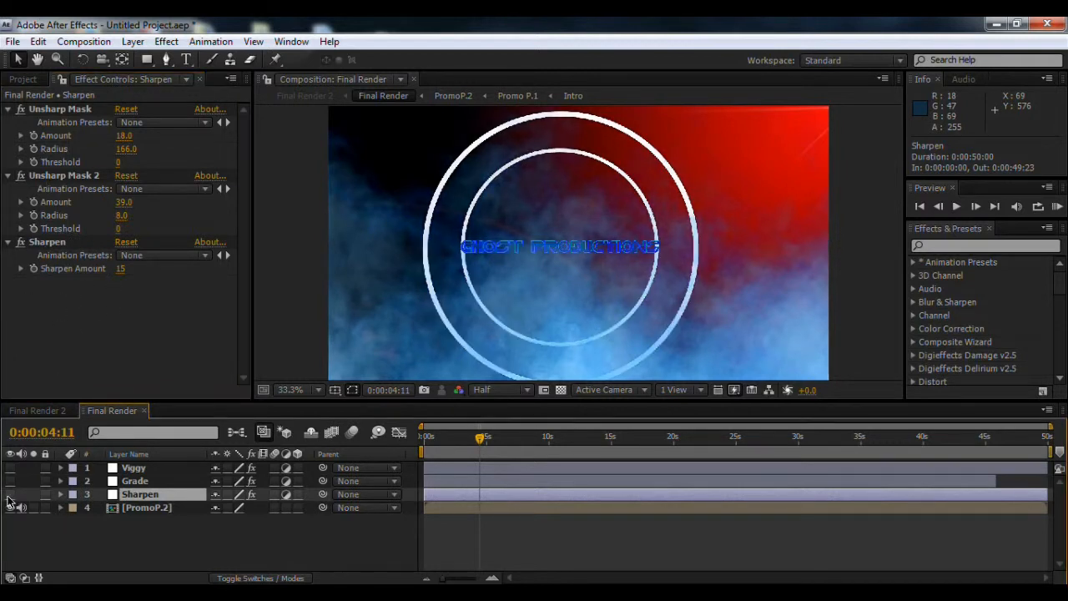
left_click(10, 495)
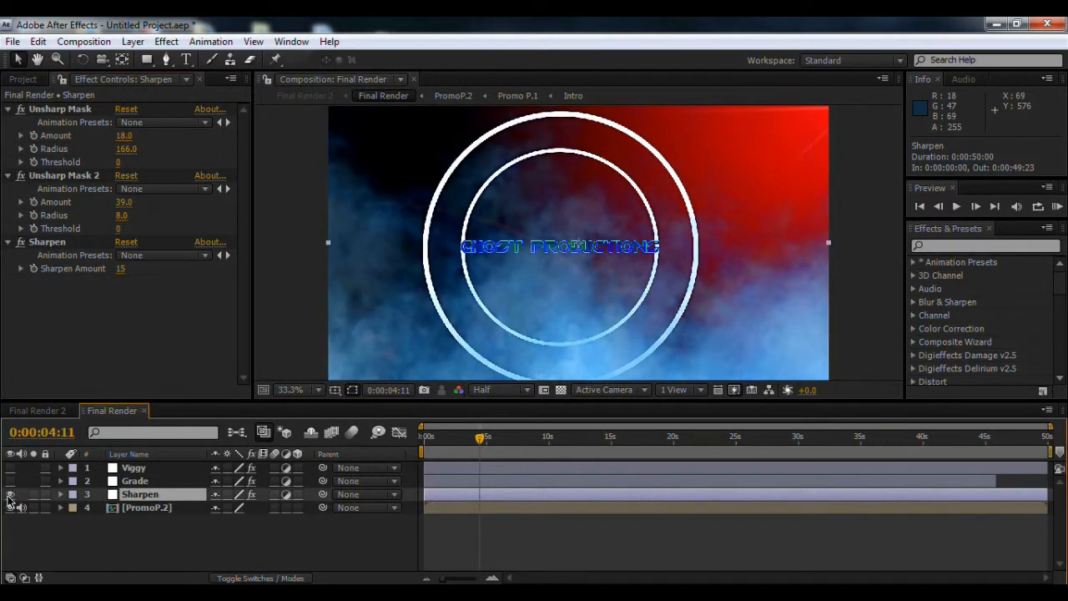
left_click(10, 494)
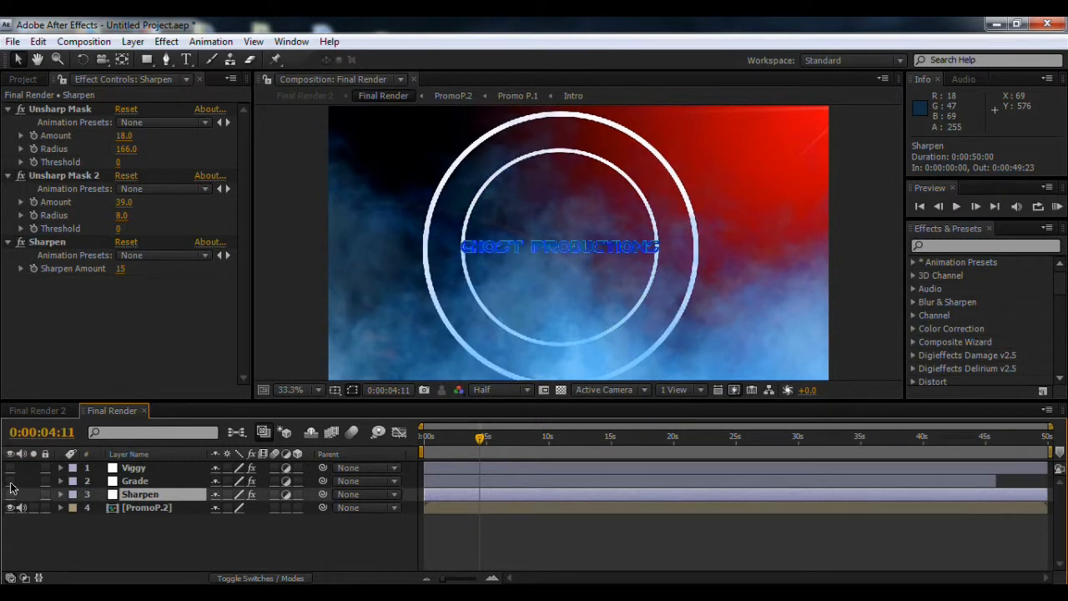
- Show the Grade layer's Curves effect and compare the frame with the Grade layer on and off
left_click(11, 482)
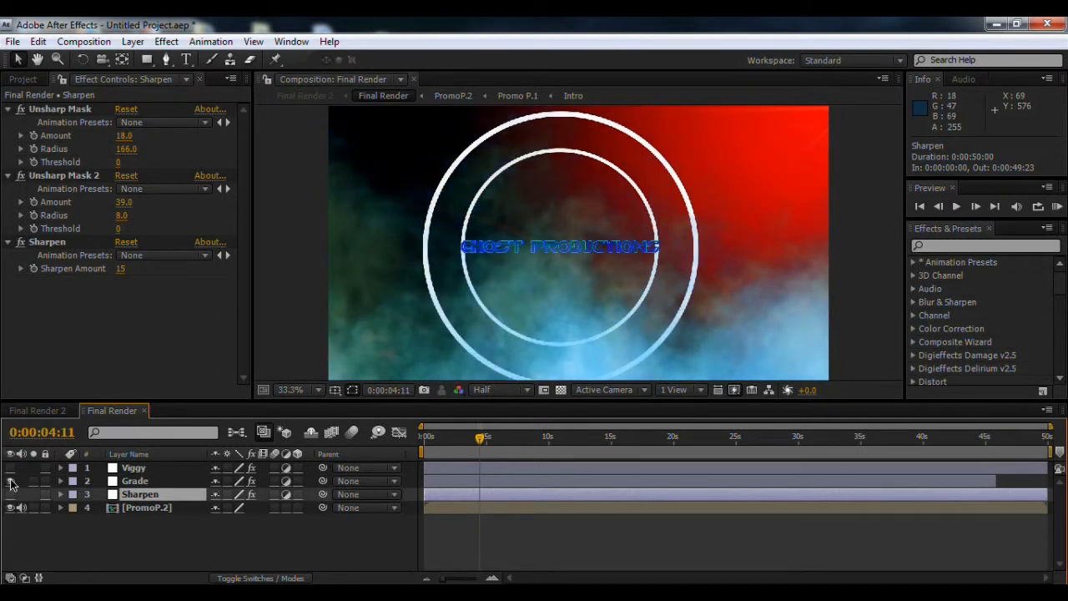
left_click(11, 482)
left_click(11, 482)
left_click(154, 487)
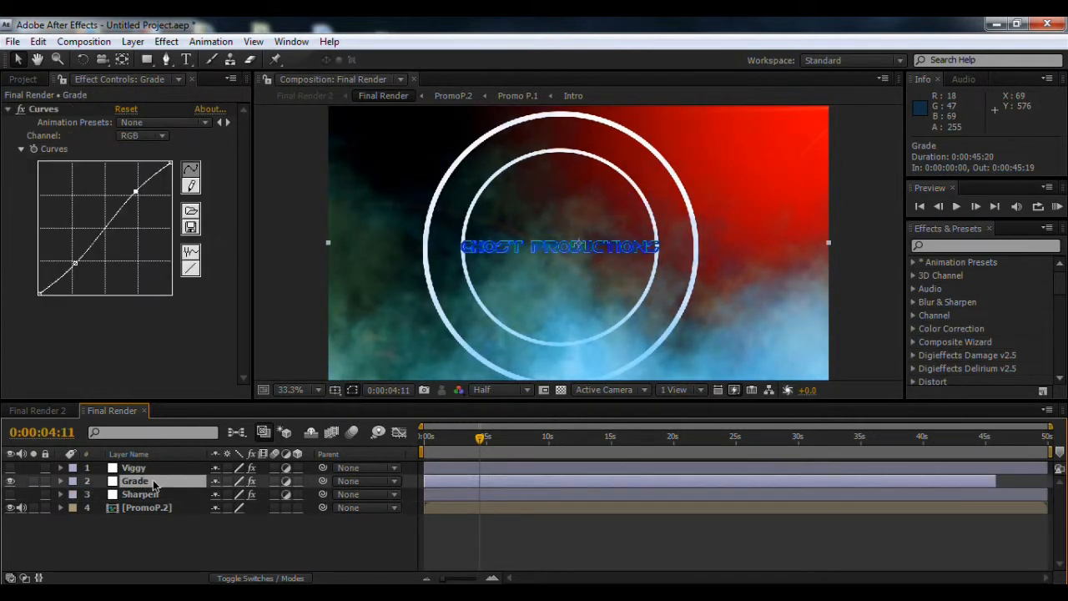
left_click(11, 483)
left_click(11, 483)
left_click(11, 483)
left_click(11, 483)
left_click(10, 482)
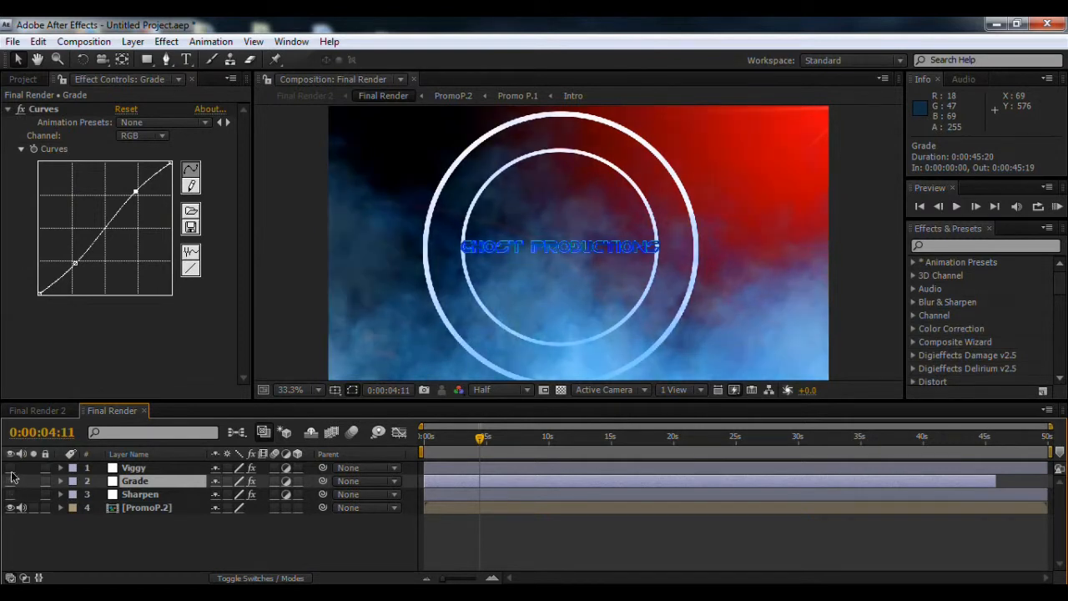
- Inspect the Viggy layer's MisFire Vignette with the layer on and off, and restore the visibility of Viggy, Grade and Sharpen
left_click(11, 469)
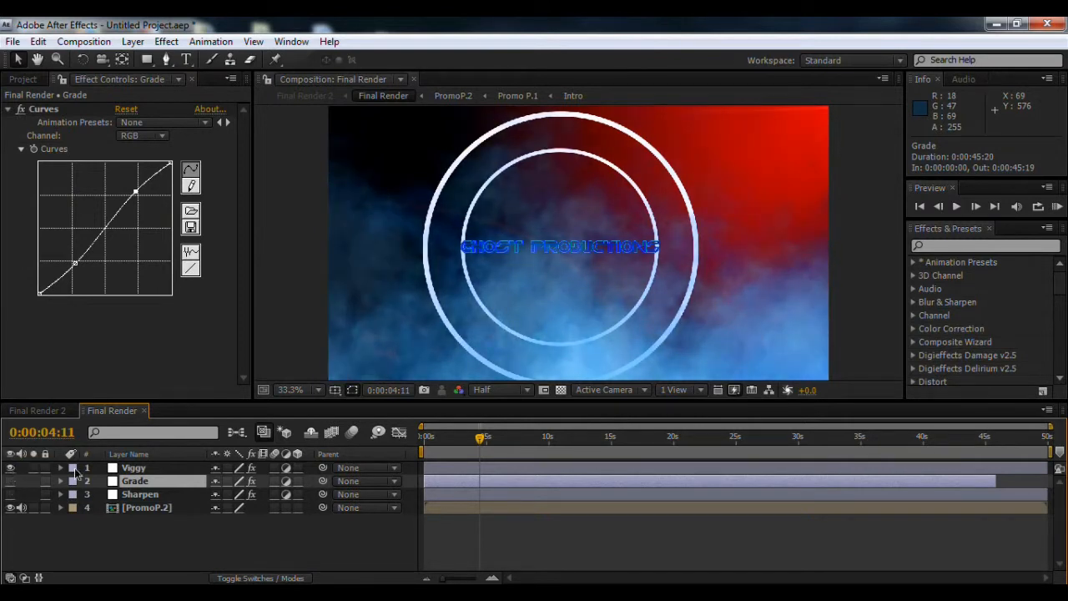
left_click(126, 468)
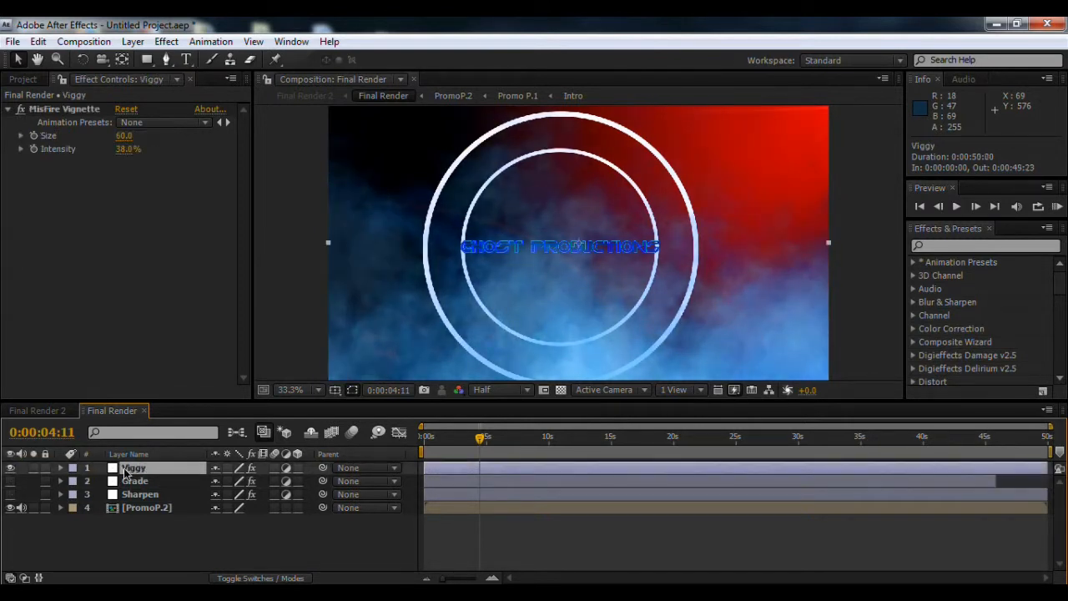
left_click(11, 469)
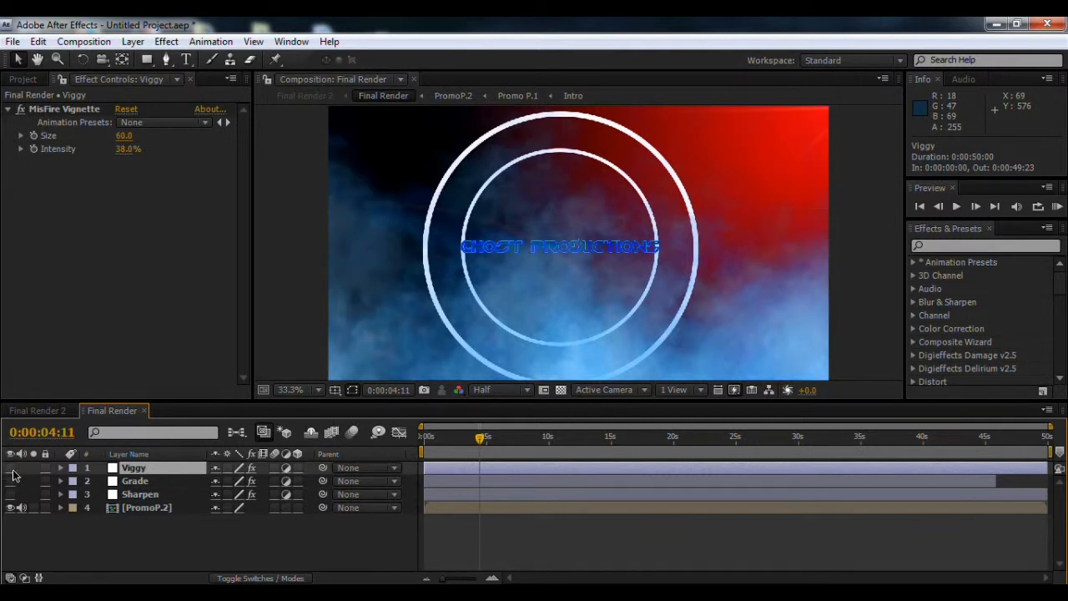
left_click(9, 496)
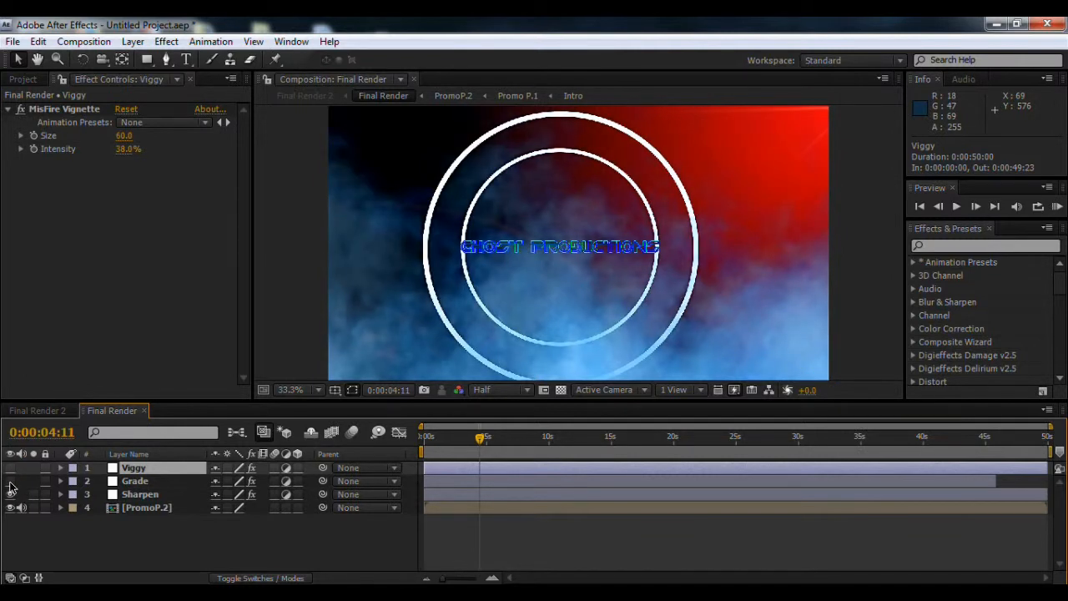
left_click(11, 484)
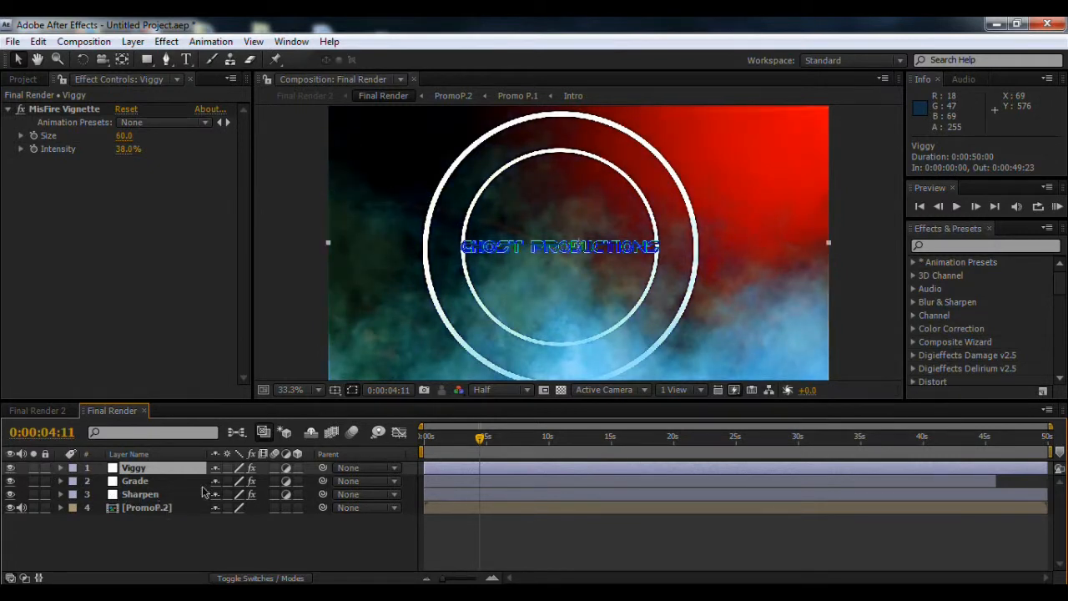
- Go to 0:00:12:01 and compare the frame with the Viggy, Grade and Sharpen layers hidden and switched back on
left_click(572, 438)
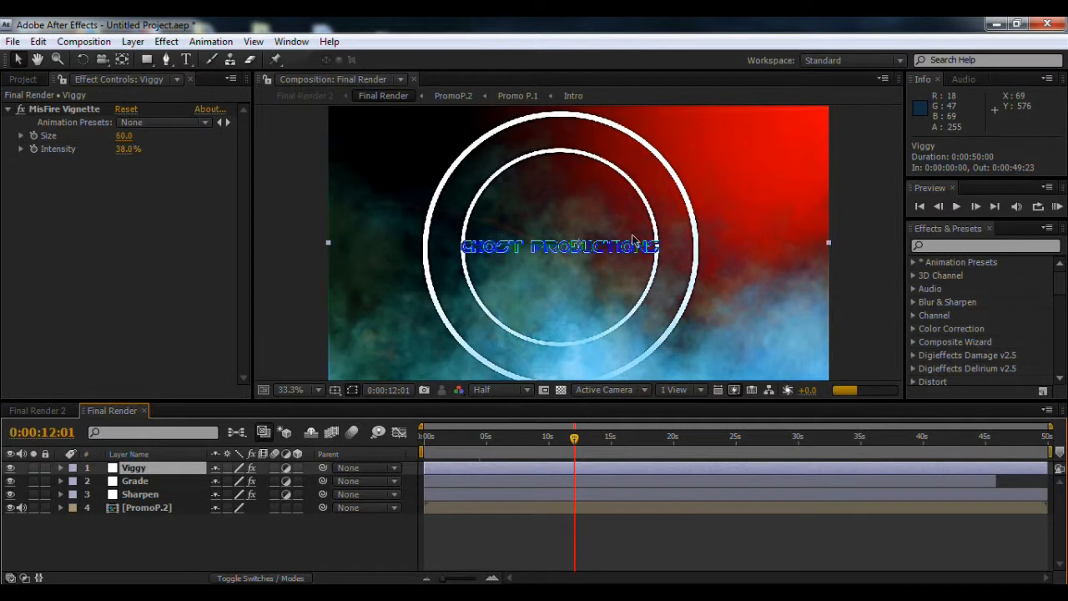
left_click_drag(10, 467, 10, 494)
left_click(10, 494)
left_click(10, 494)
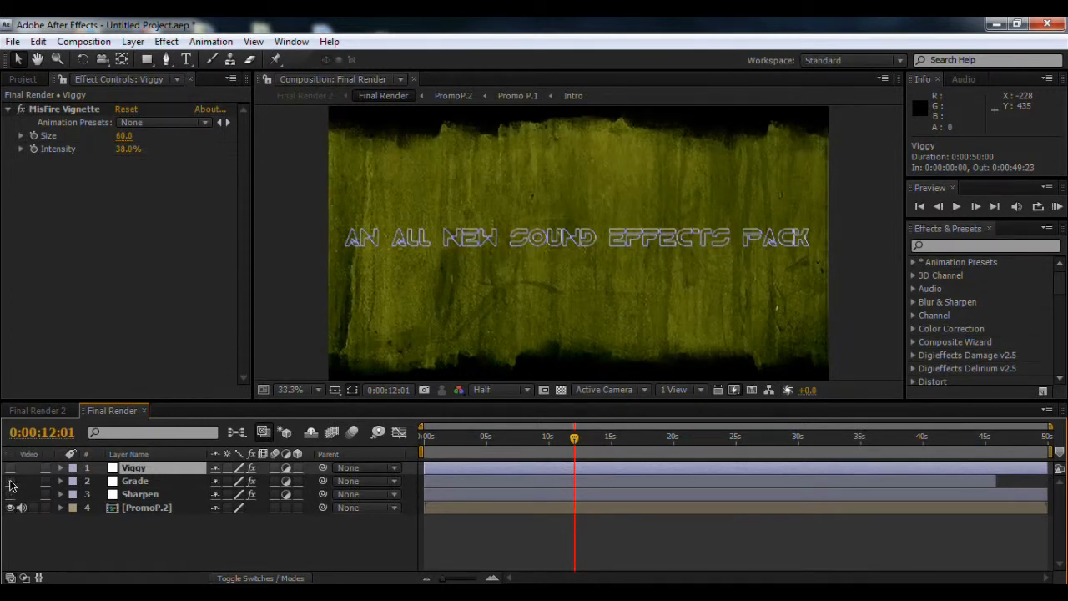
left_click(10, 481)
left_click(10, 469)
left_click(10, 494)
left_click(10, 481)
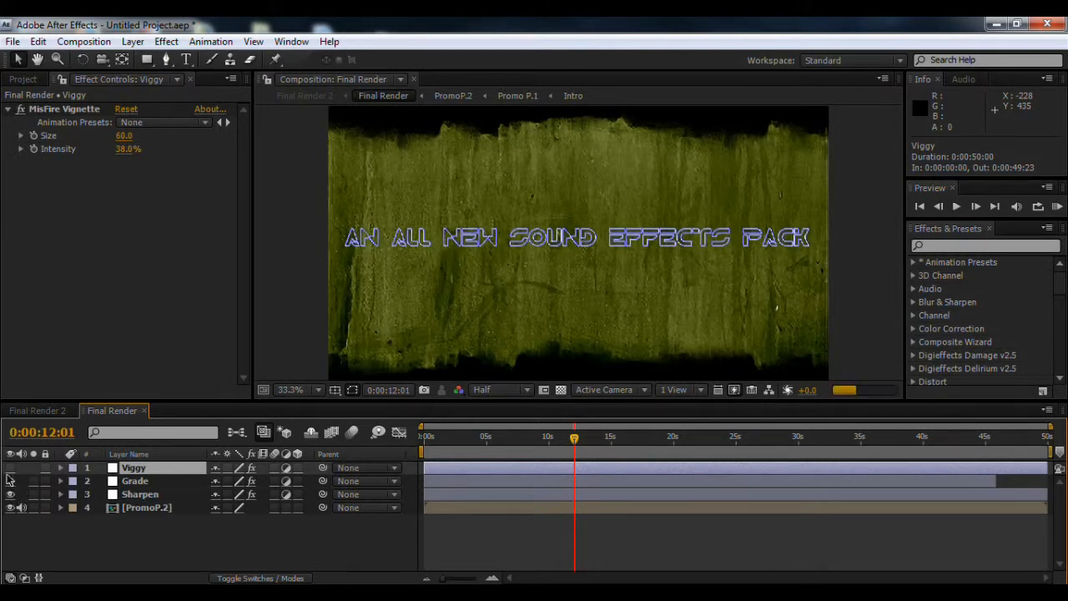
left_click(10, 468)
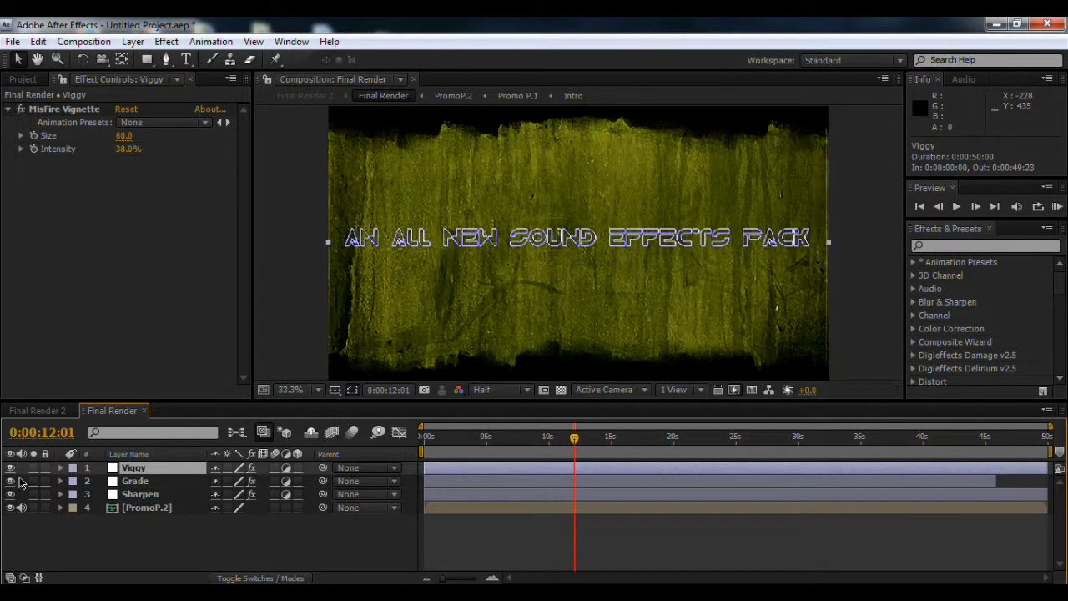
- Open the nested PromoP.2 composition, collapse the Promo P.1 layer's properties and show its Motion Tile effect settings
left_click(142, 508)
double_click(142, 508)
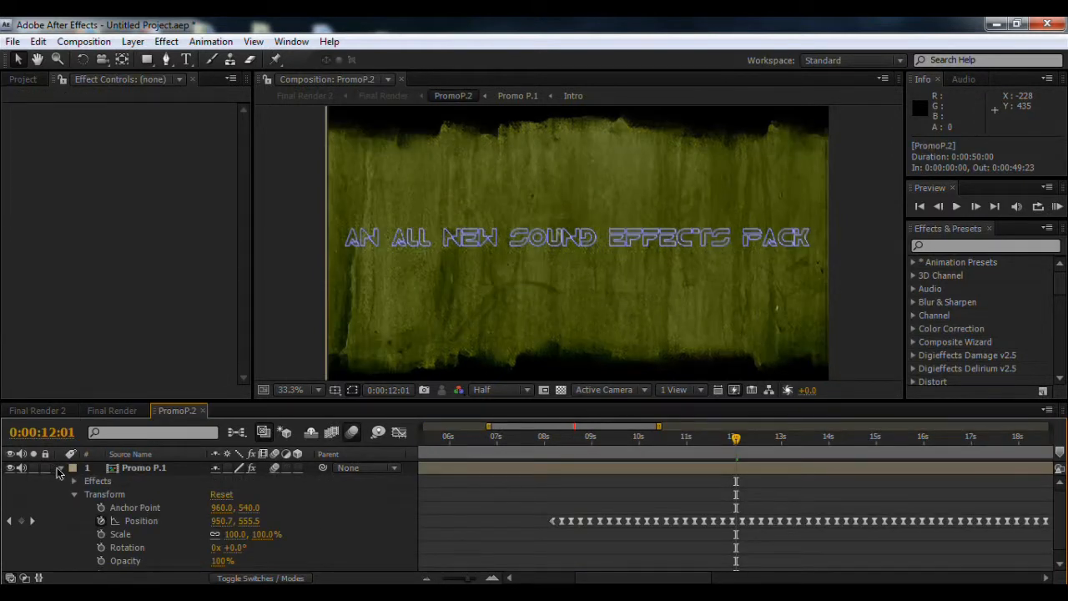
left_click(60, 469)
left_click(133, 468)
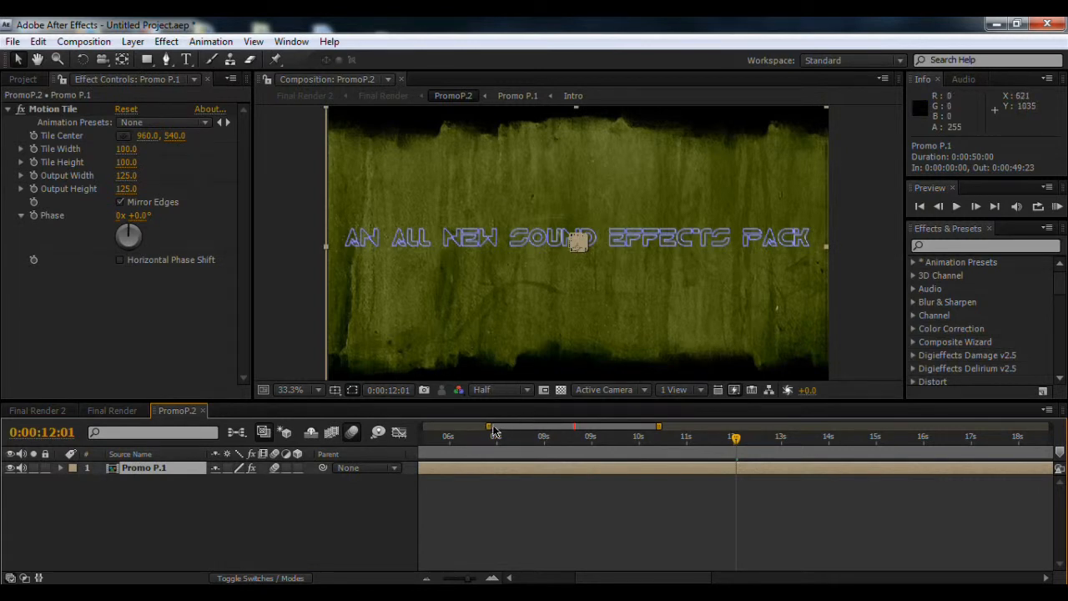
- Expand the visible time range of PromoP.2 to the full 50 seconds and preview the frame at 0:00:15:10
left_click_drag(488, 427, 421, 426)
left_click_drag(658, 427, 1048, 426)
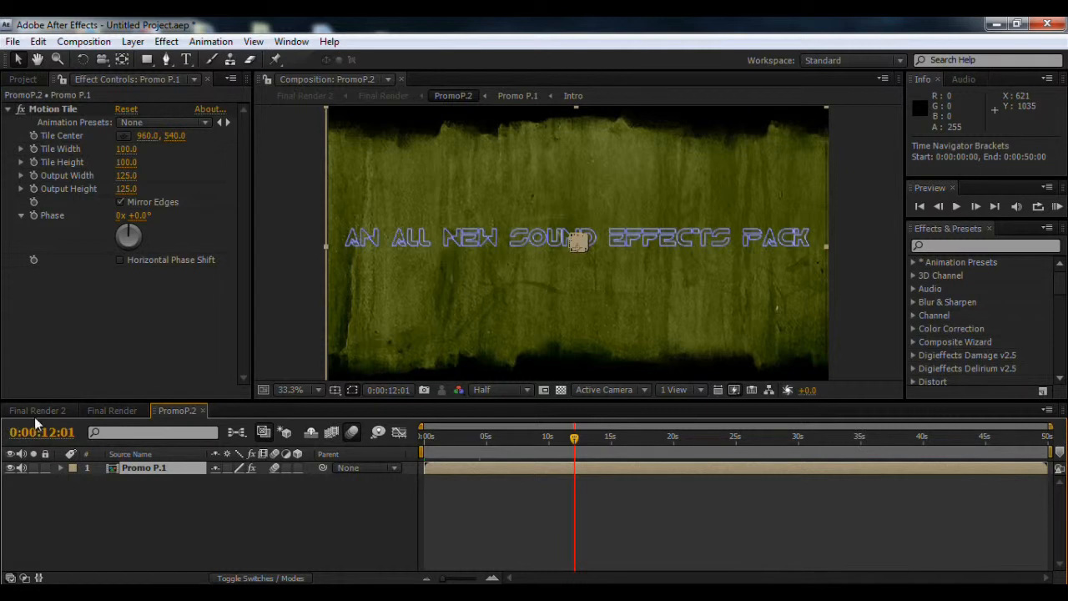
left_click_drag(581, 438, 618, 445)
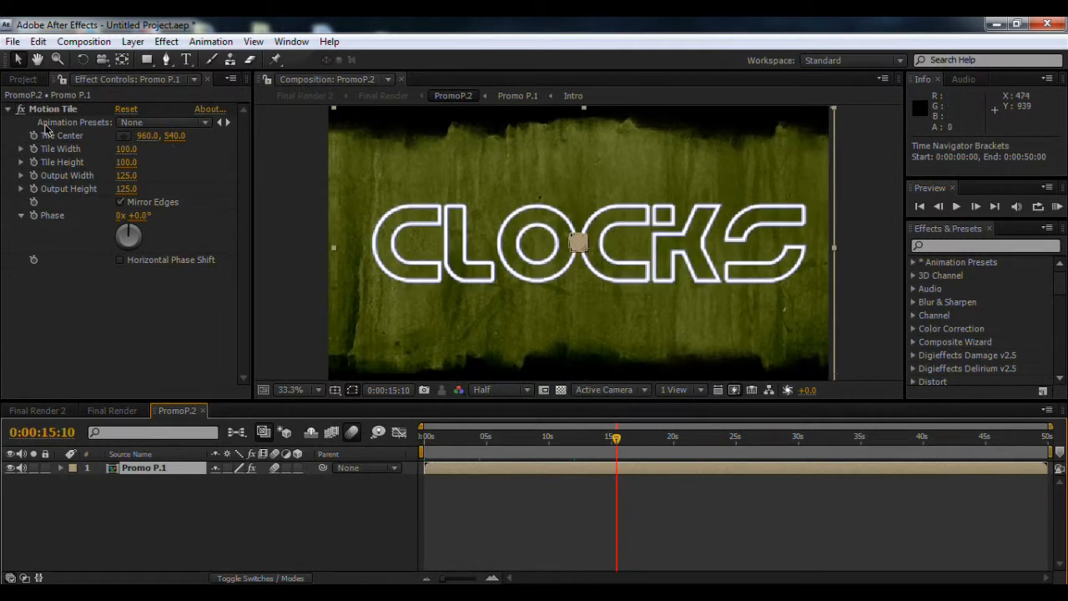
- Open the nested Promo P.1 composition and enlarge the timeline area to show all of its layers
double_click(151, 470)
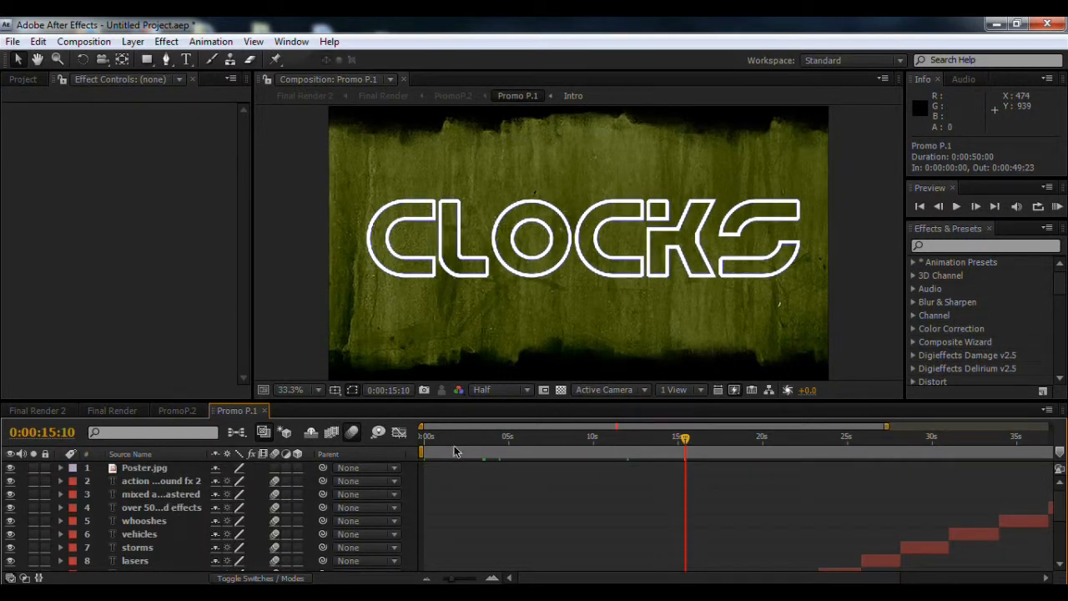
scroll(447, 521, "down", 3)
scroll(429, 496, "up", 3)
left_click_drag(309, 401, 332, 171)
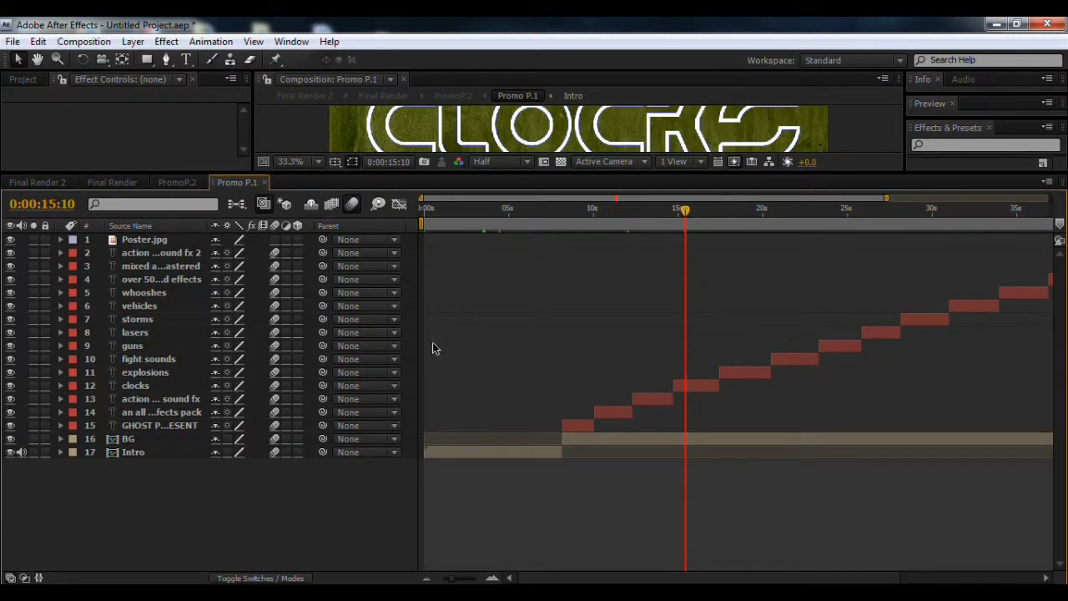
- Go to 0:00:01:18 in Promo P.1, open the nested Intro composition to view its source clip, and close it again
left_click_drag(553, 217, 454, 213)
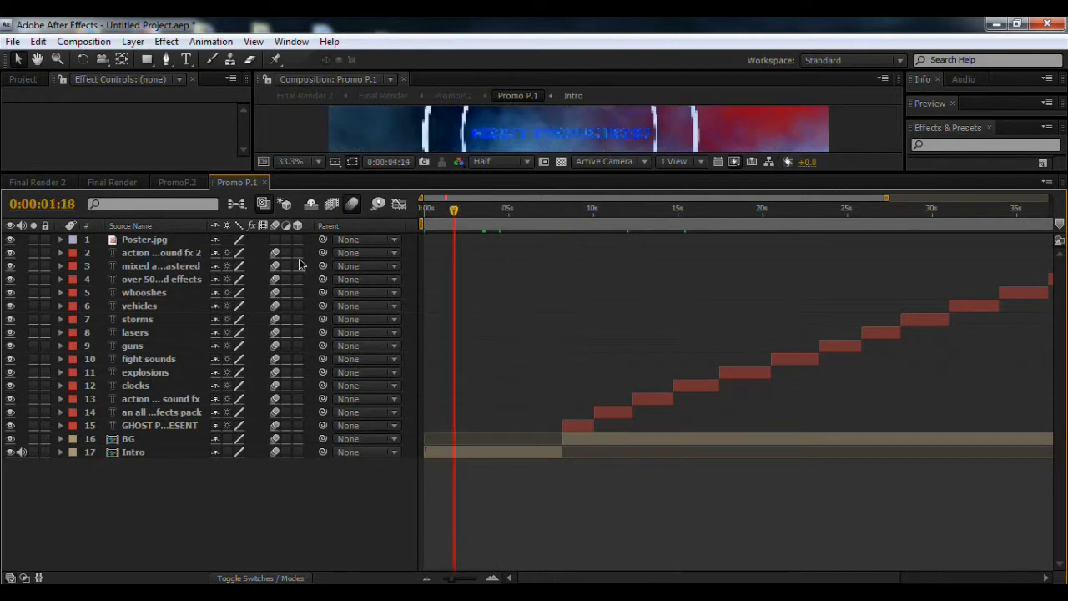
double_click(159, 453)
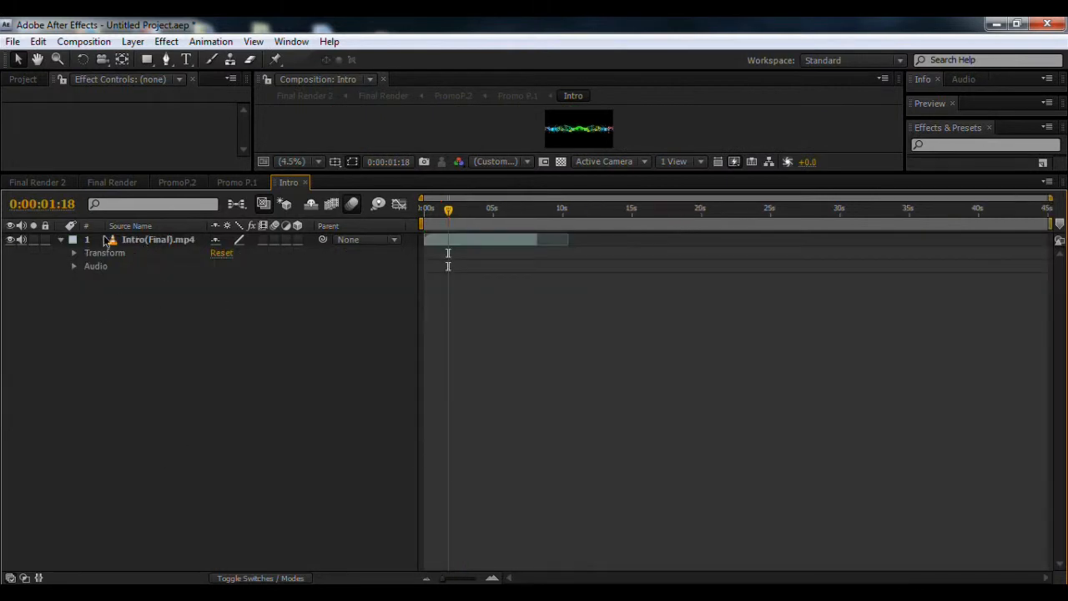
left_click(306, 183)
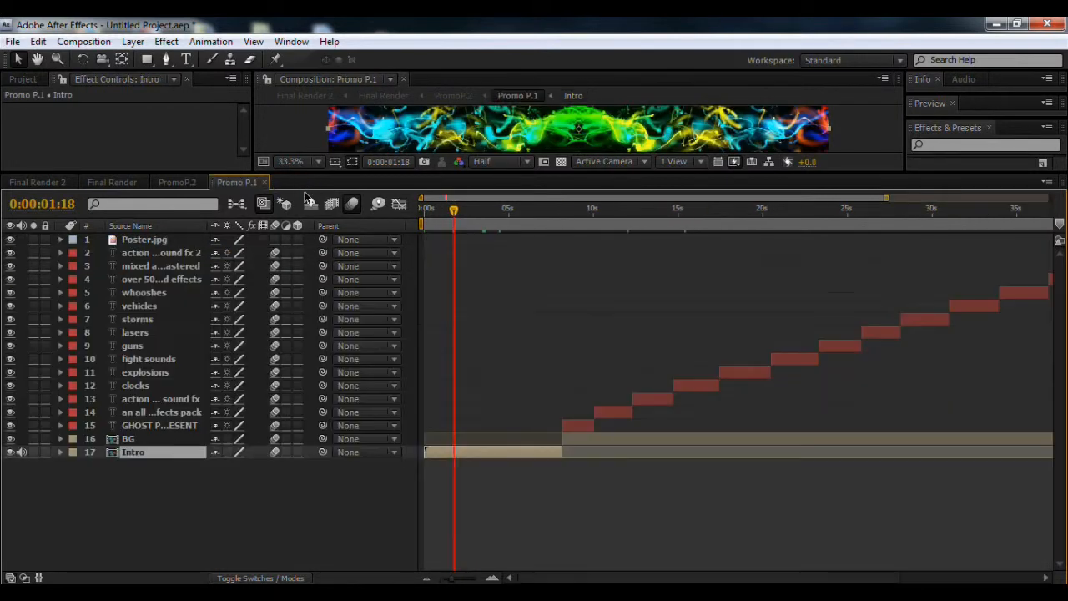
- Open the nested BG composition and select the Grunge_11.jpg layer, keeping the source names displayed
double_click(134, 438)
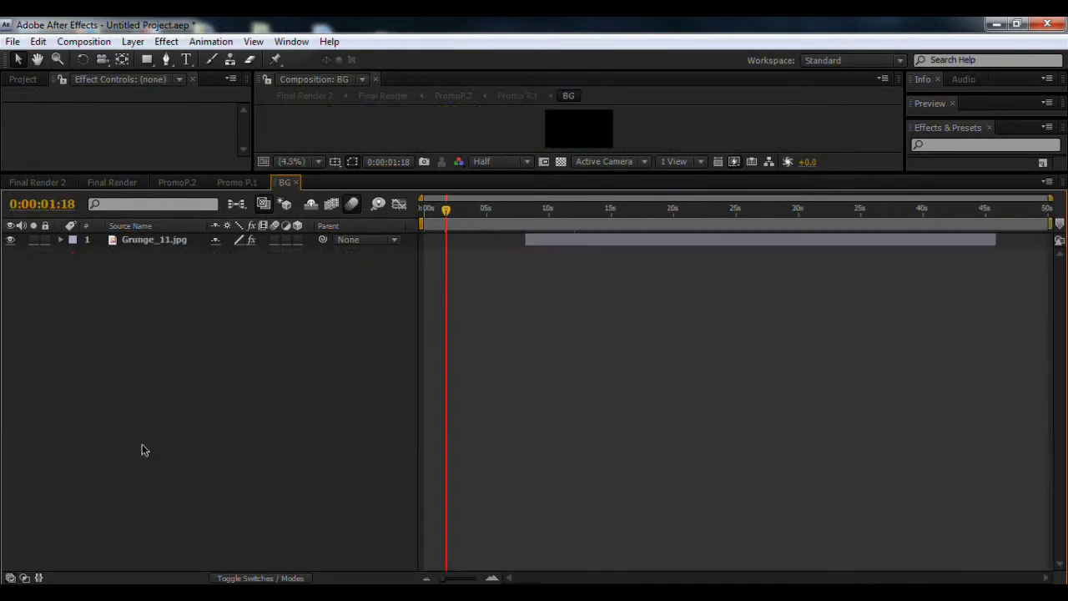
left_click(134, 242)
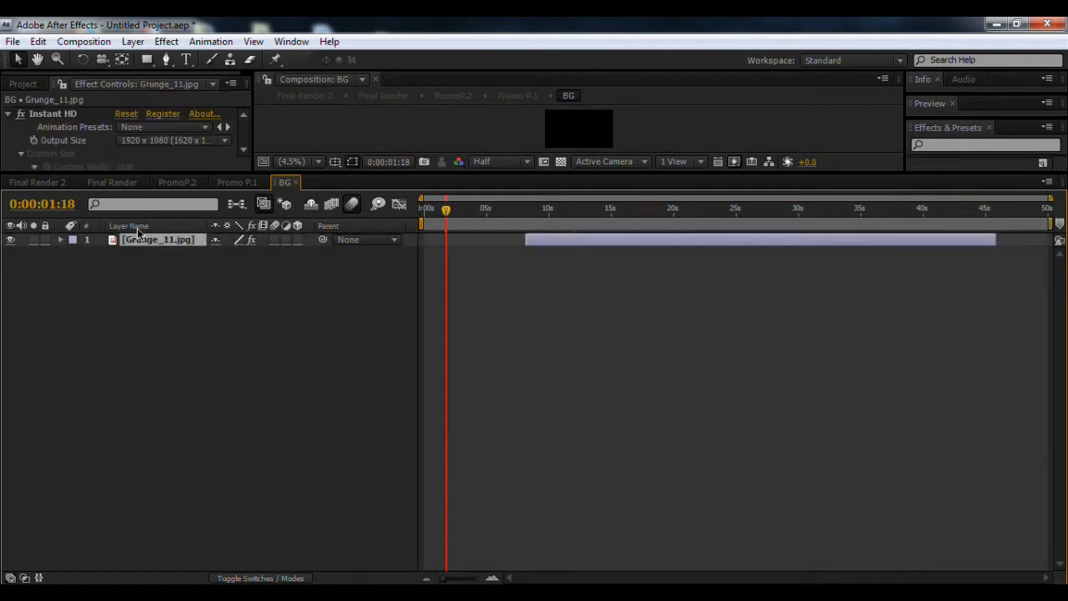
left_click(138, 225)
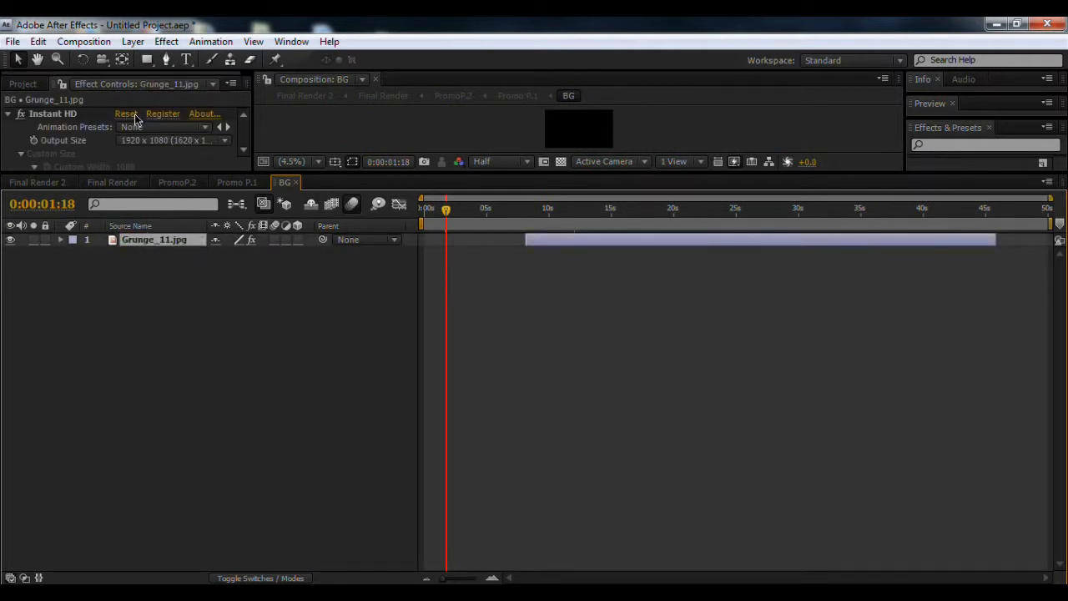
left_click(874, 60)
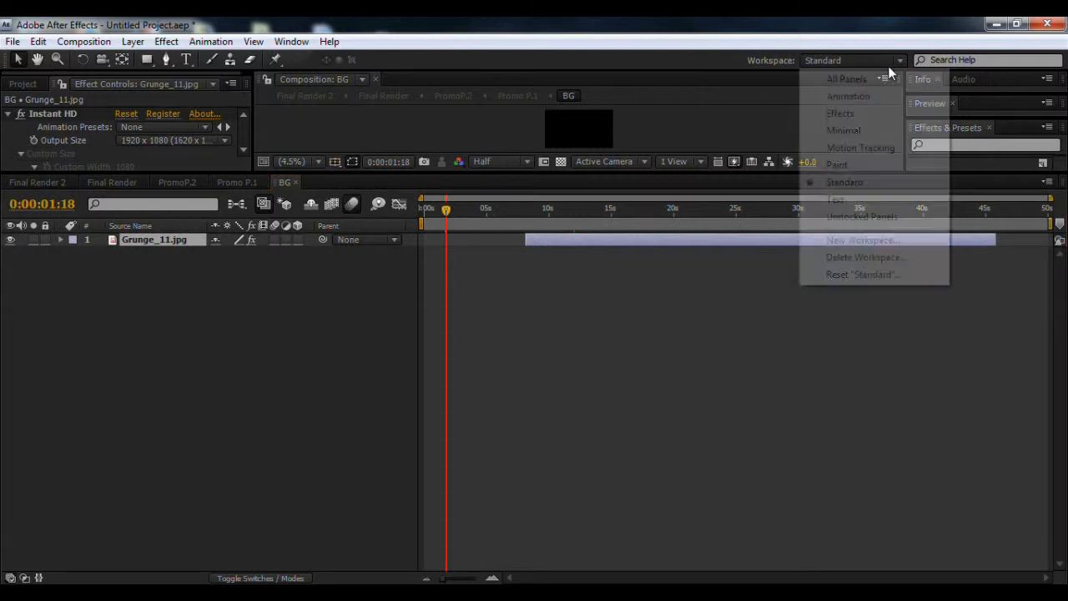
left_click(862, 257)
left_click(573, 242)
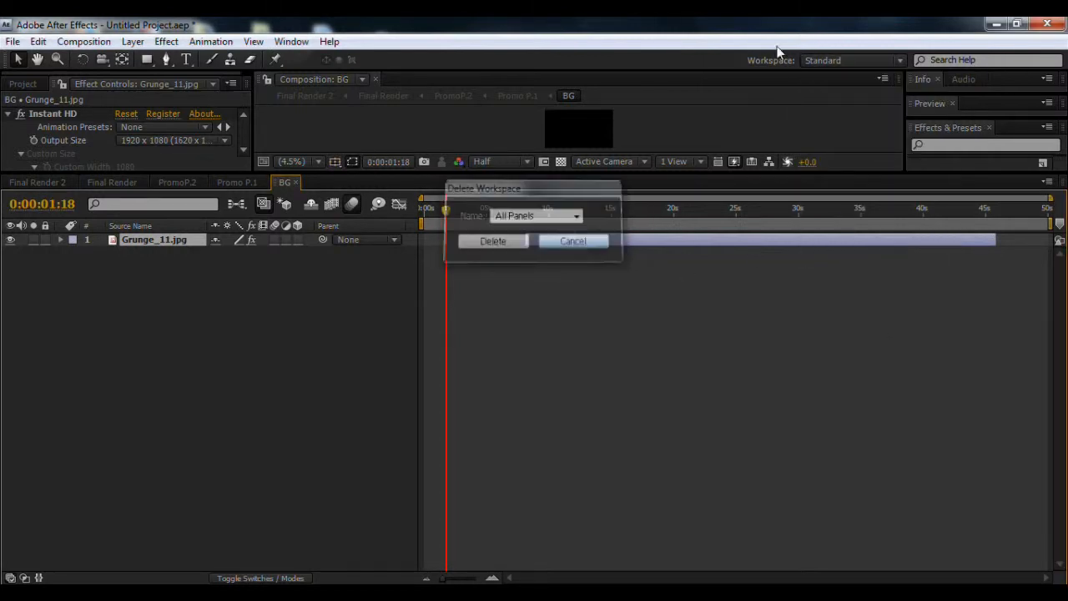
- Reset the Standard workspace, discarding its changes, and show the Instant HD effect settings of Grunge_11.jpg
left_click(880, 60)
left_click(865, 275)
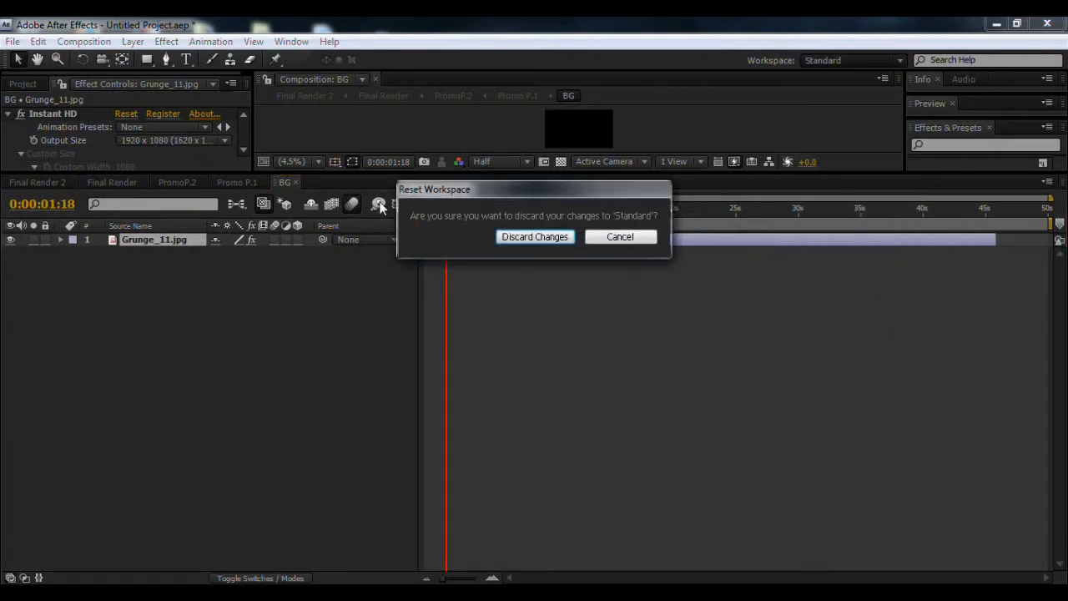
left_click(517, 240)
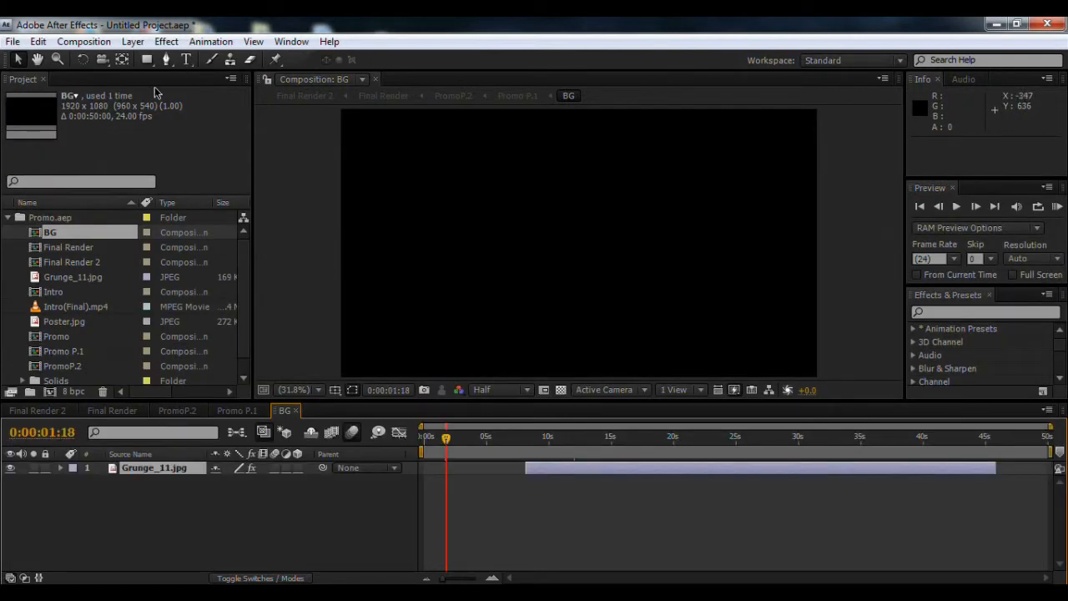
key("F3")
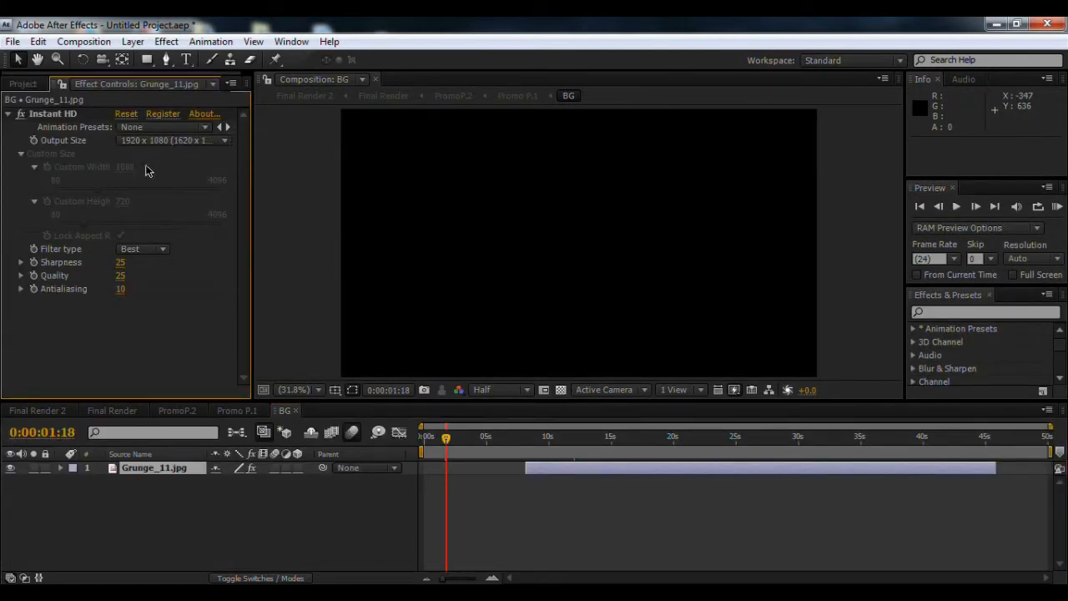
- Return to the Promo P.1 composition and reveal the Scale property of the GHOST PRODUCTIONS PRESENT text layer
left_click(247, 416)
scroll(161, 518, "down", 3)
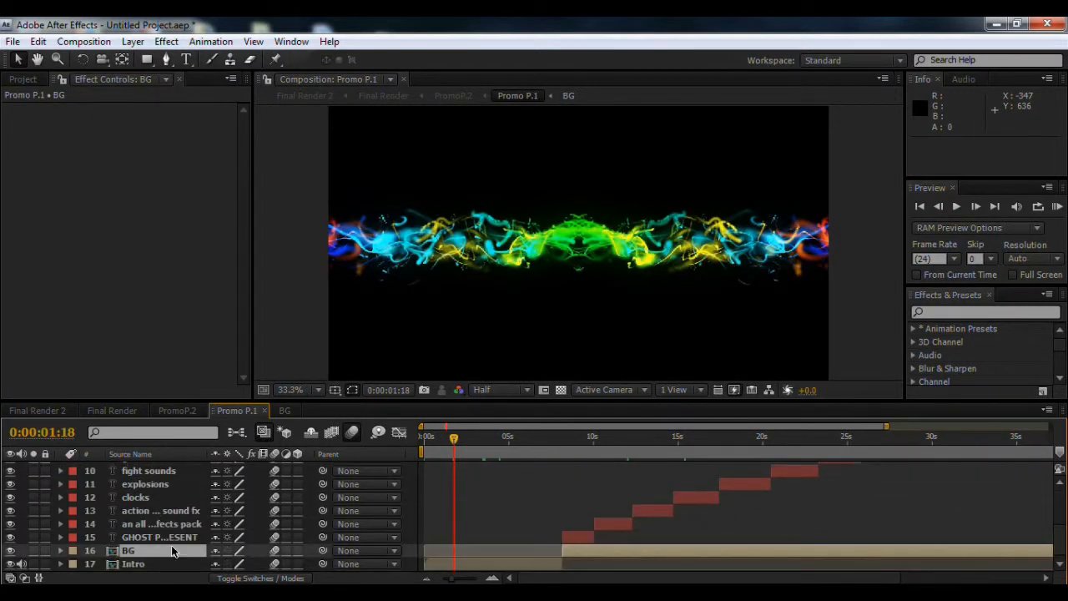
left_click(173, 538)
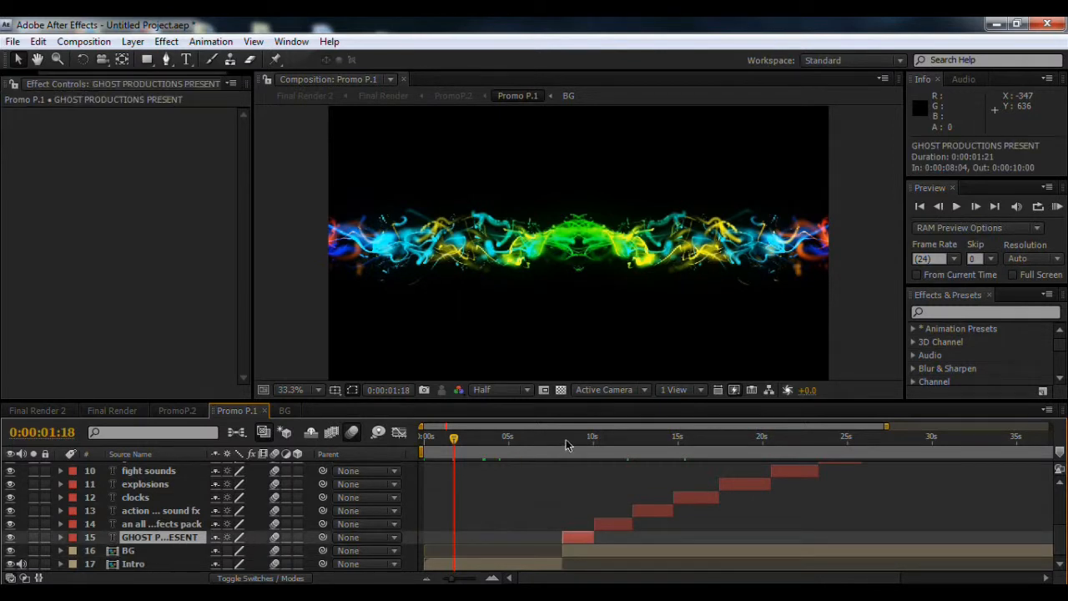
scroll(218, 500, "up", 2)
scroll(227, 509, "down", 2)
key("s")
key("s")
key("s")
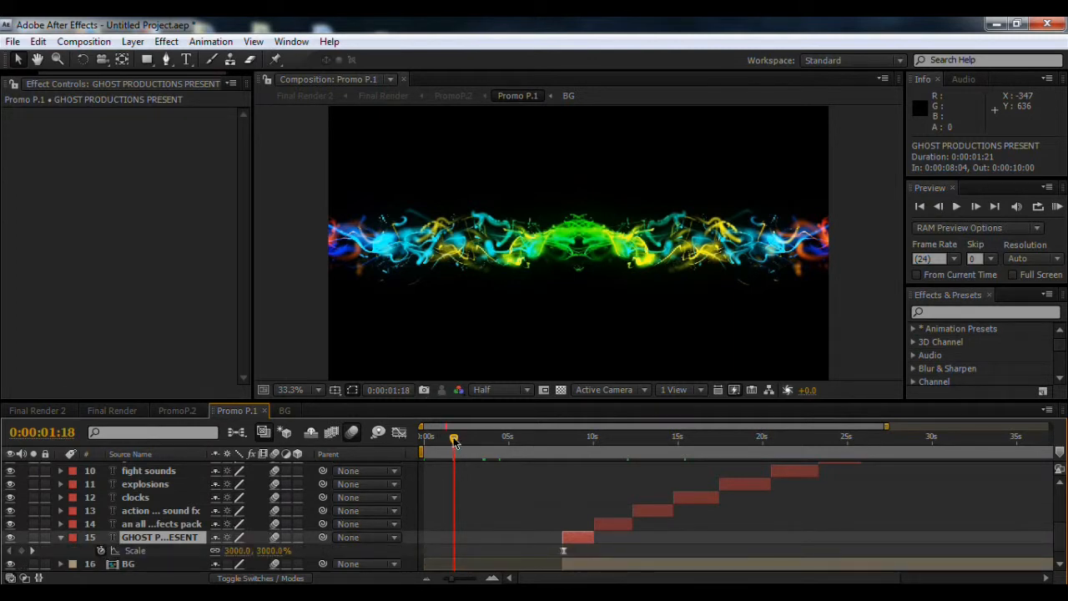
- Examine the title's scale animation at 0:00:08:07 and two frames earlier at 0:00:08:05, and collapse the layer's properties
left_click_drag(453, 442, 558, 437)
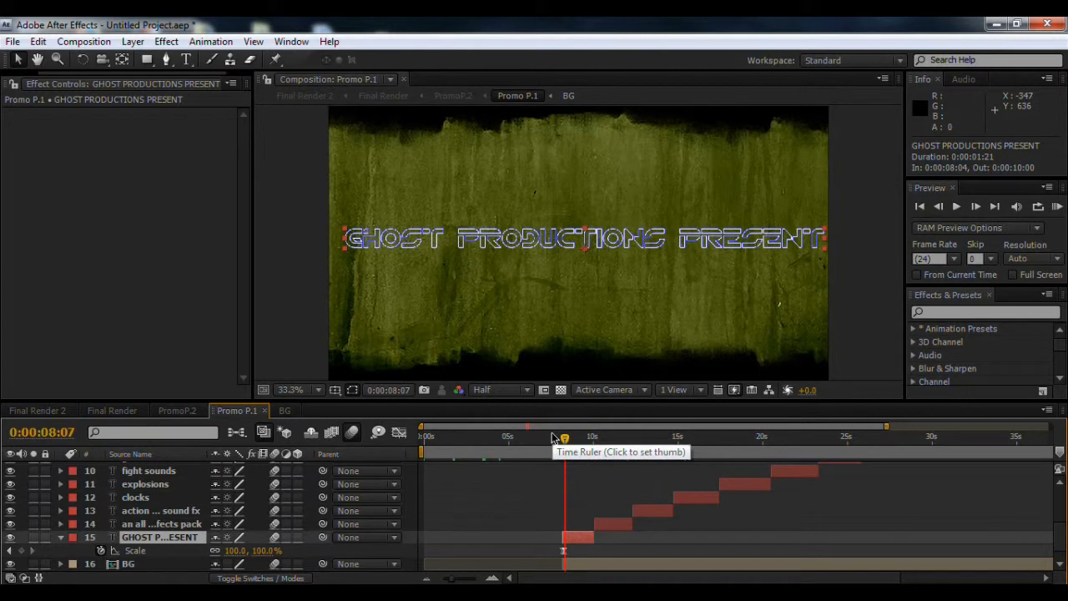
key("Page_Up")
key("Page_Up")
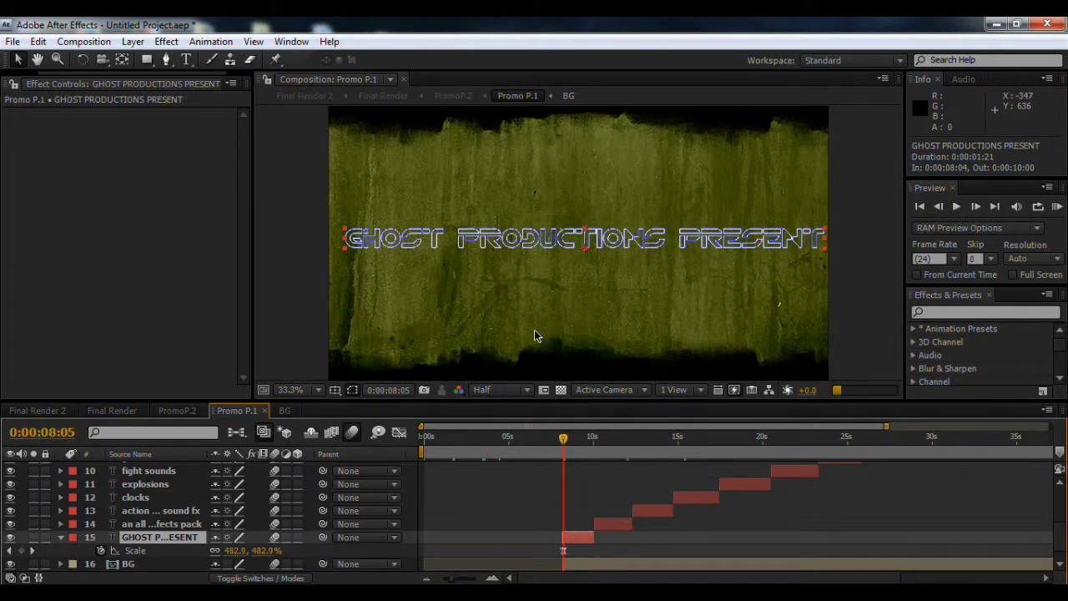
left_click(59, 538)
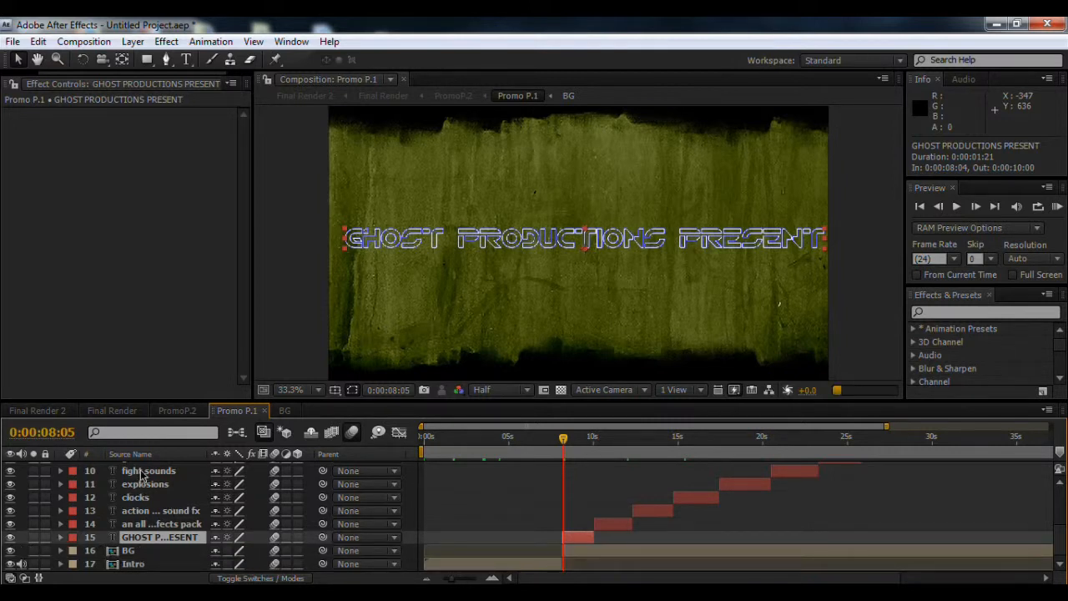
- Show the full 50 seconds of Promo P.1 and turn off motion blur for layers 2 to 17
left_click_drag(888, 429, 934, 432)
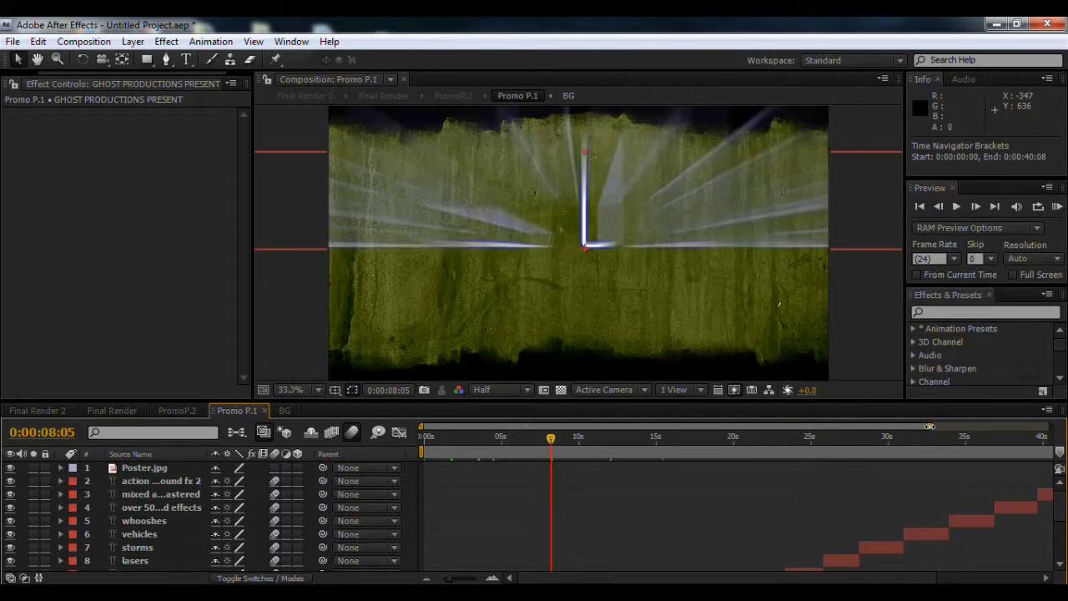
left_click_drag(932, 428, 1049, 427)
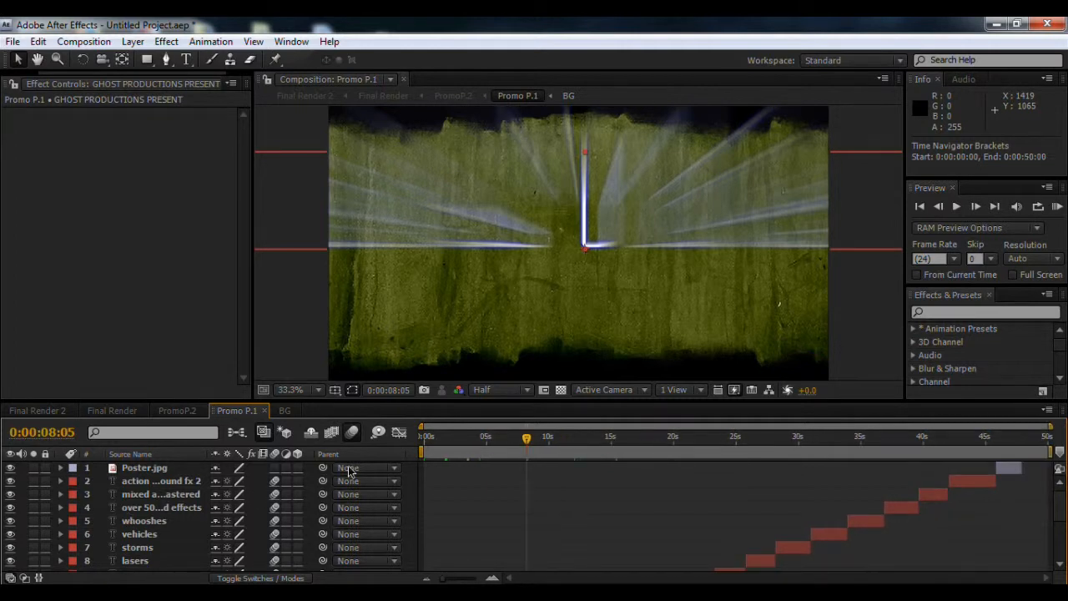
scroll(575, 537, "down", 3)
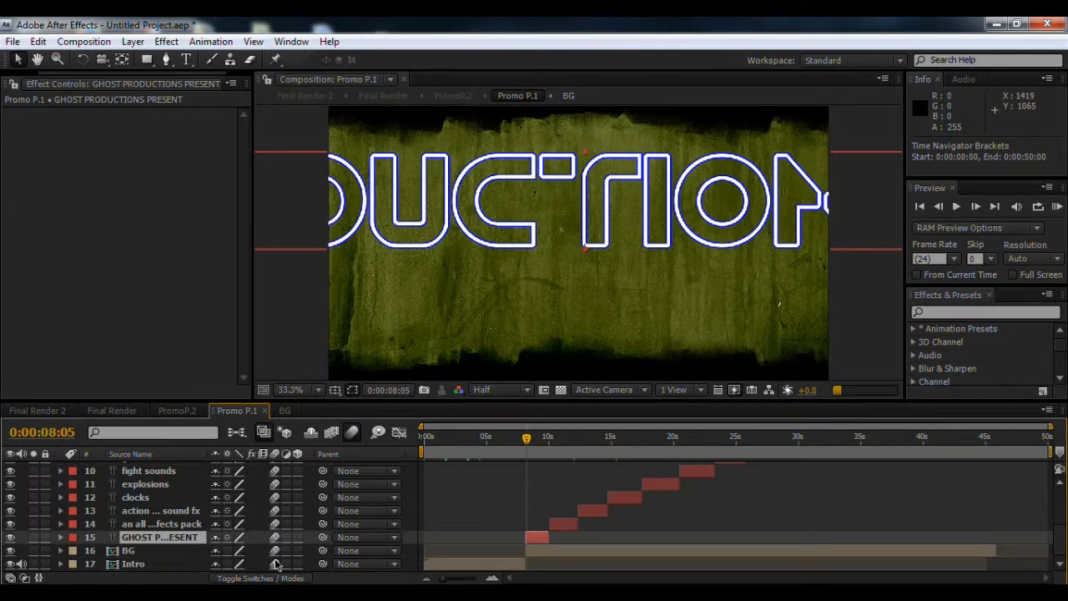
scroll(276, 472, "up", 2)
scroll(276, 471, "up", 4)
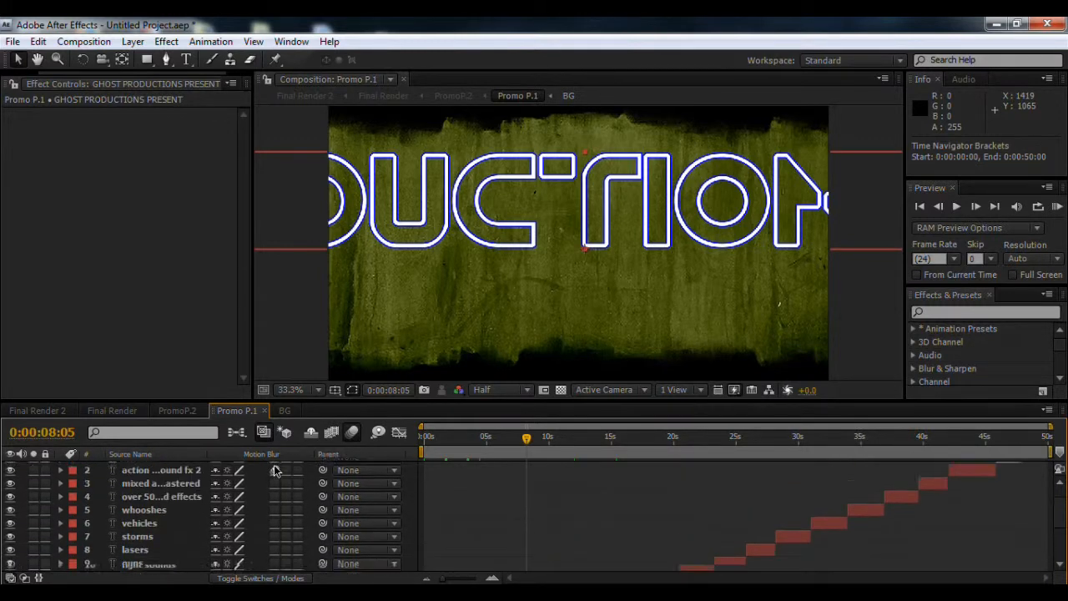
scroll(271, 550, "down", 6)
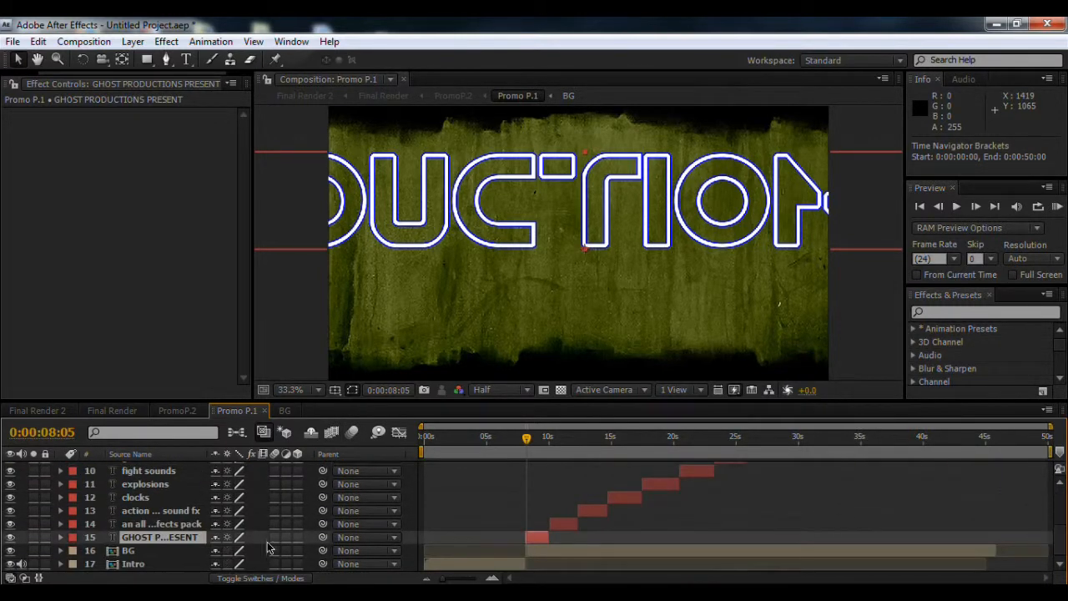
- Play a RAM preview of Promo P.1 up to a stop at 0:00:16:13, and turn motion blur back on for layers 2 to 17
key("KP_0")
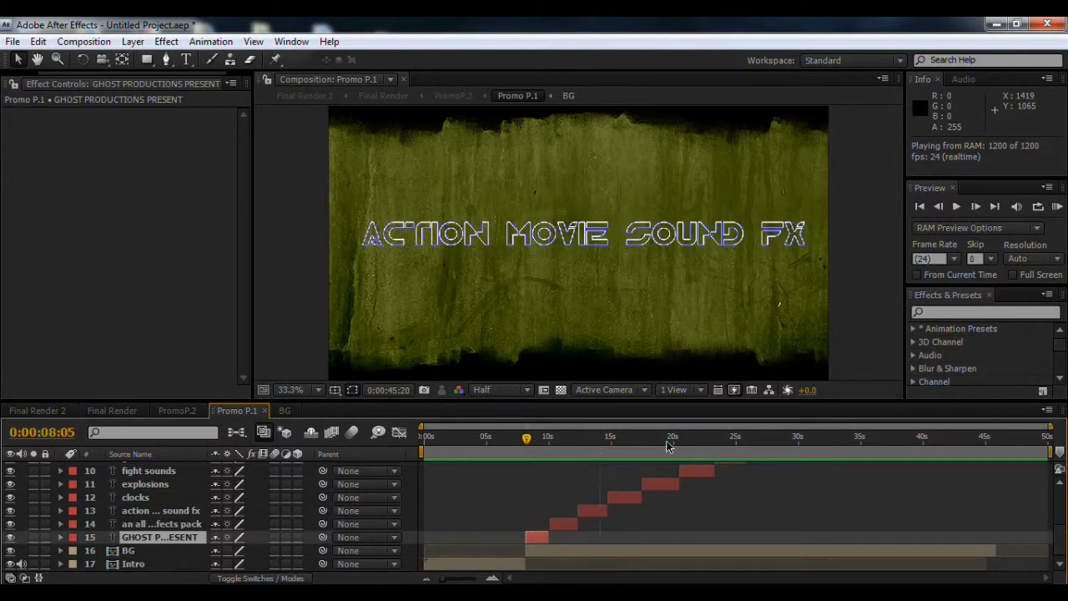
left_click(630, 447)
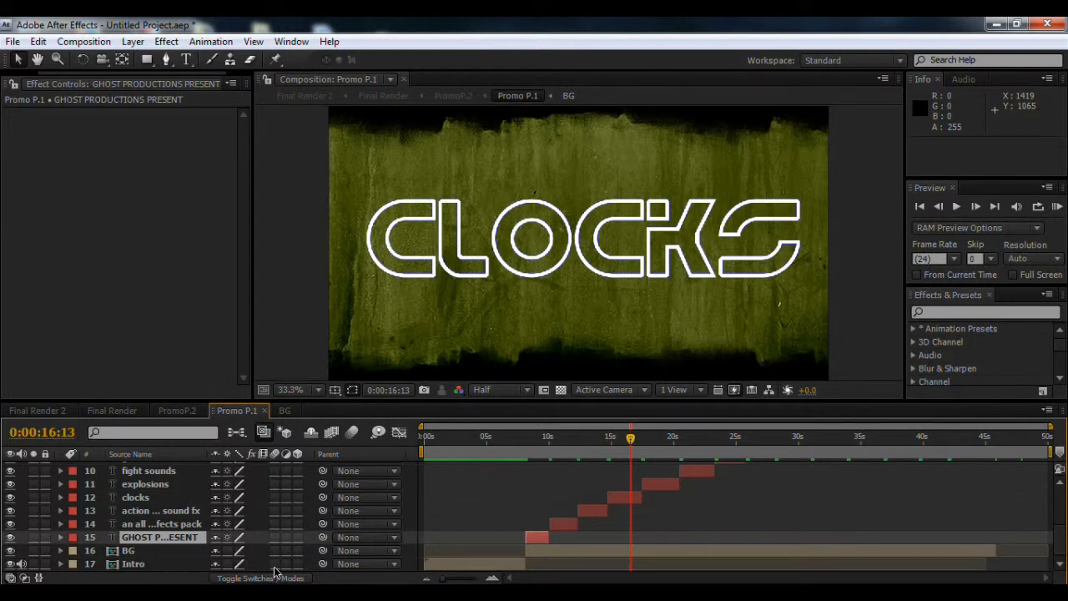
scroll(271, 477, "up", 4)
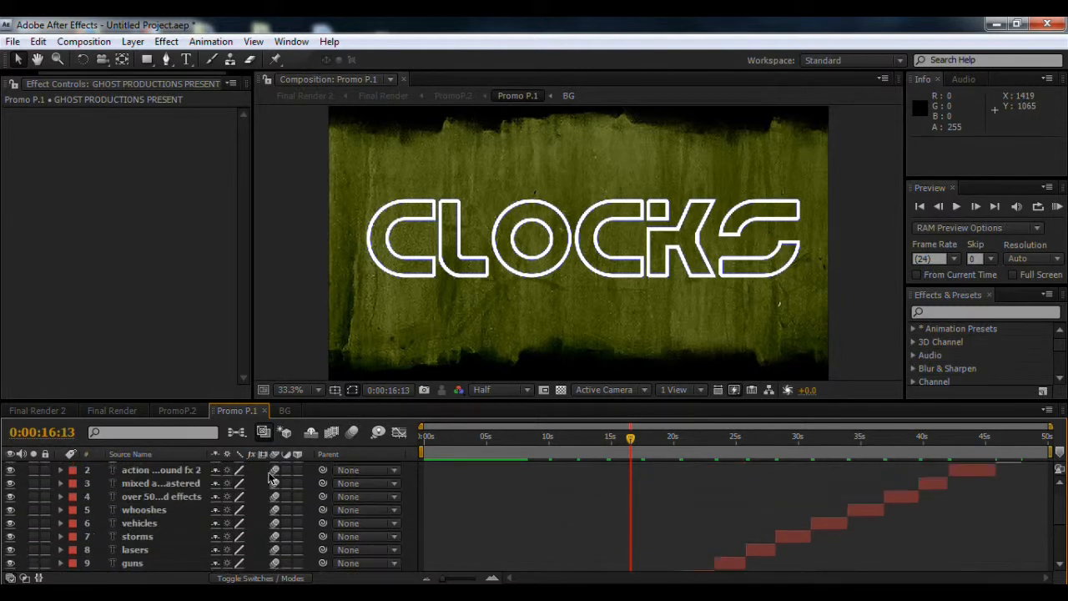
scroll(272, 475, "up", 1)
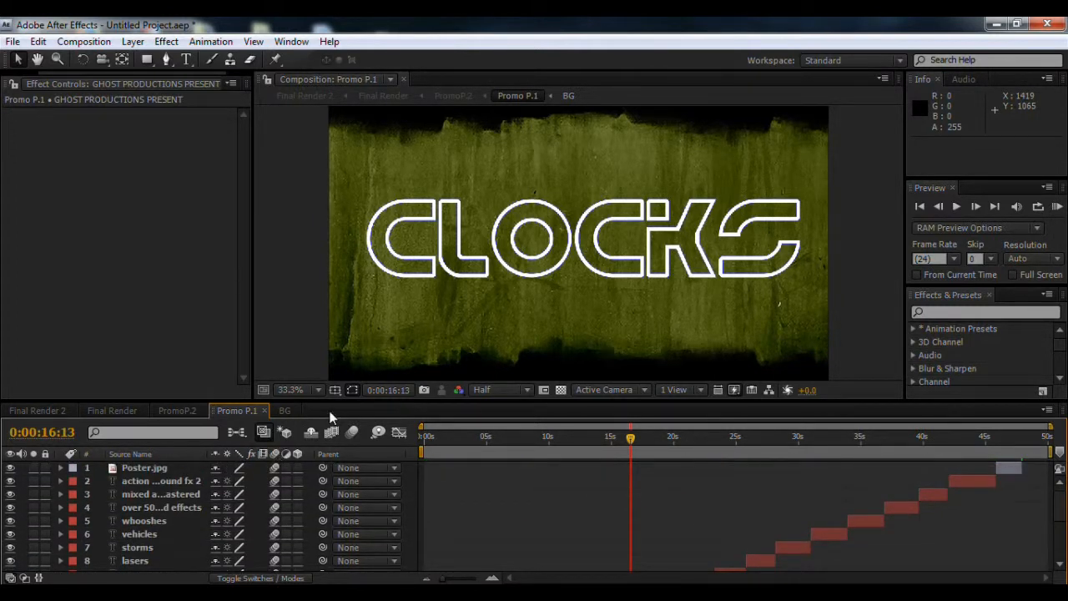